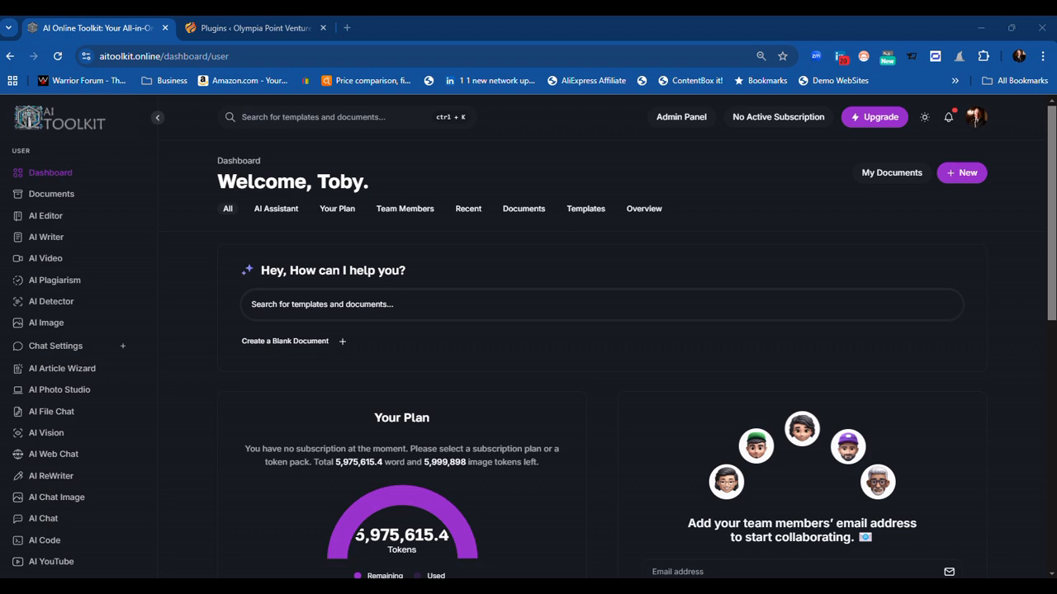
- Open the WordPress integration's edit form in AI Toolkit and check its domain entry
scroll(66, 536, down, 5)
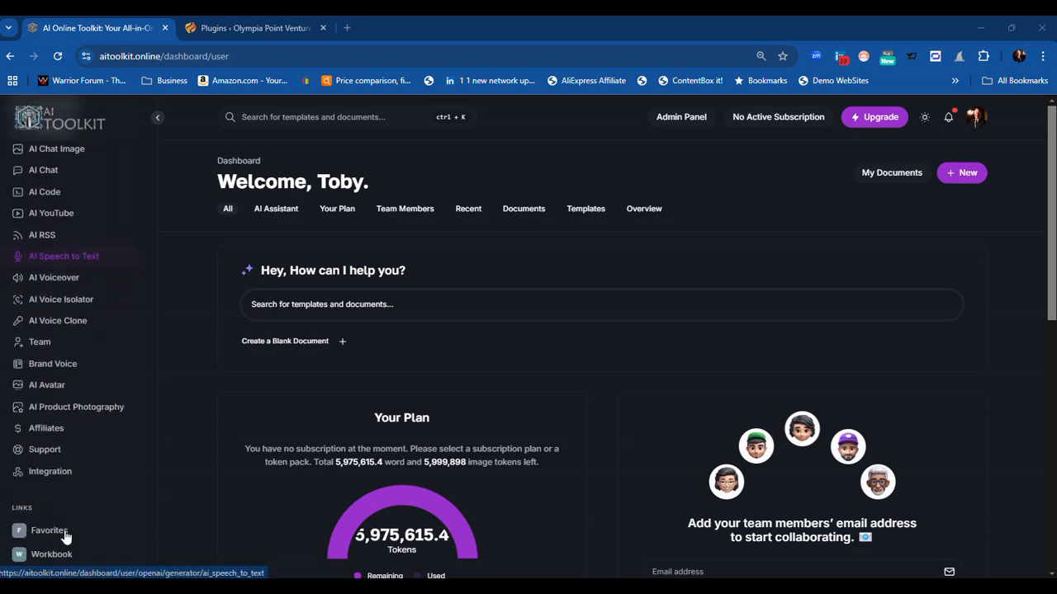
scroll(38, 475, up, 5)
scroll(40, 476, down, 5)
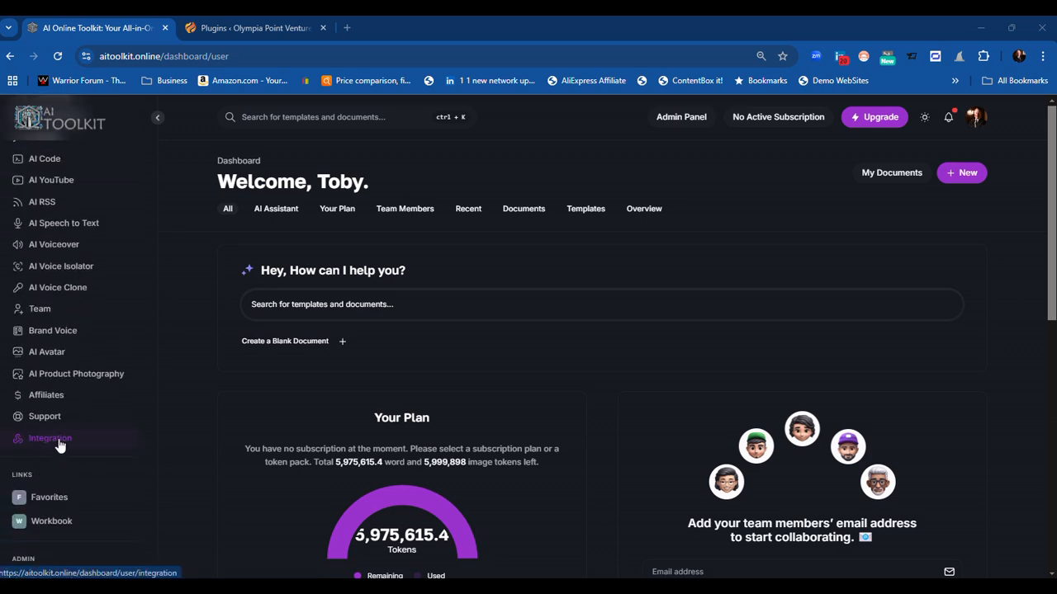
click(58, 444)
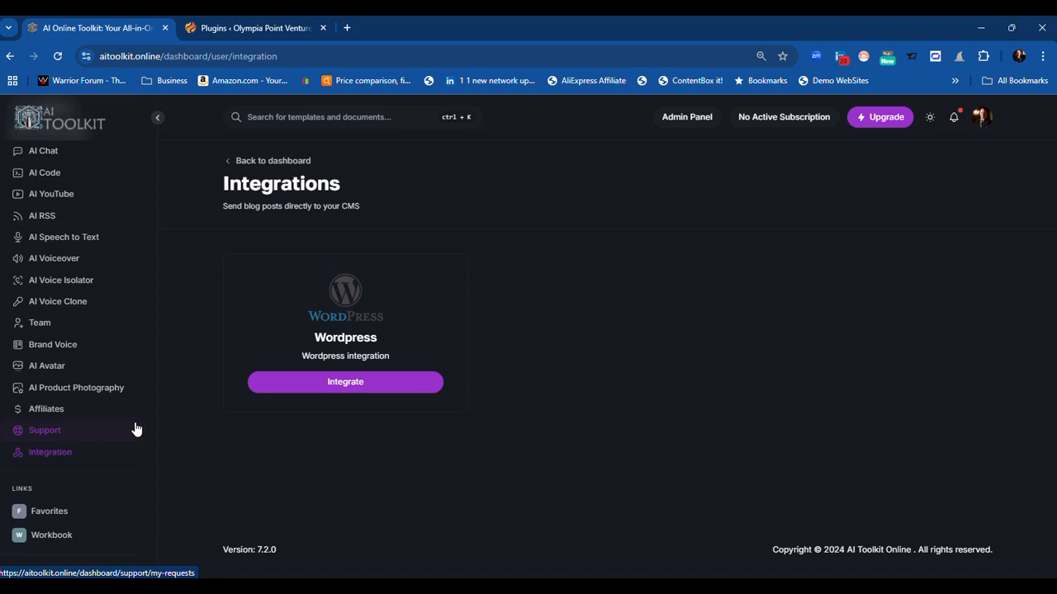
click(298, 390)
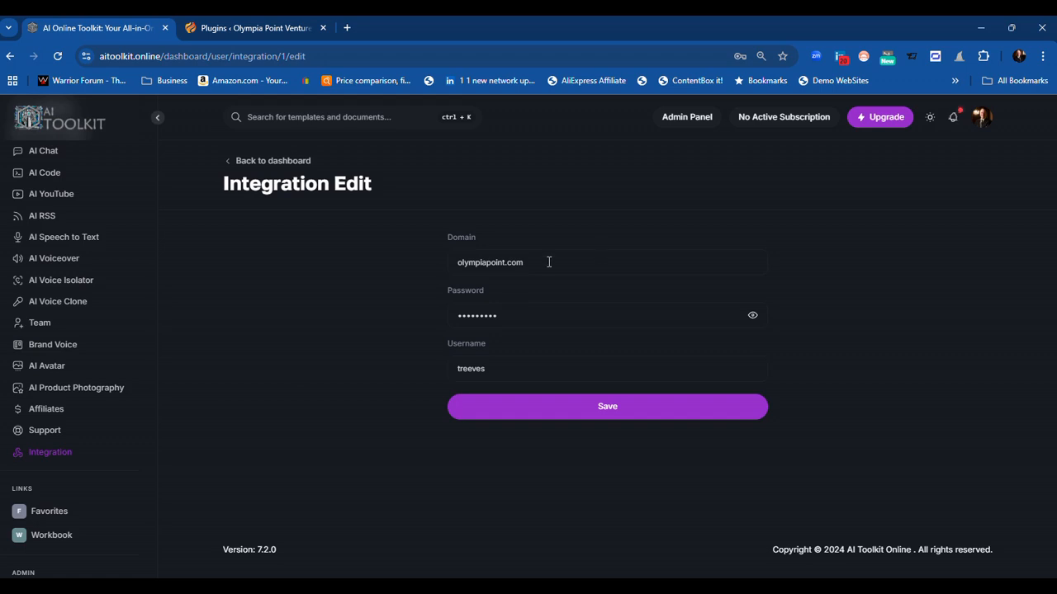
drag(550, 262, 475, 263)
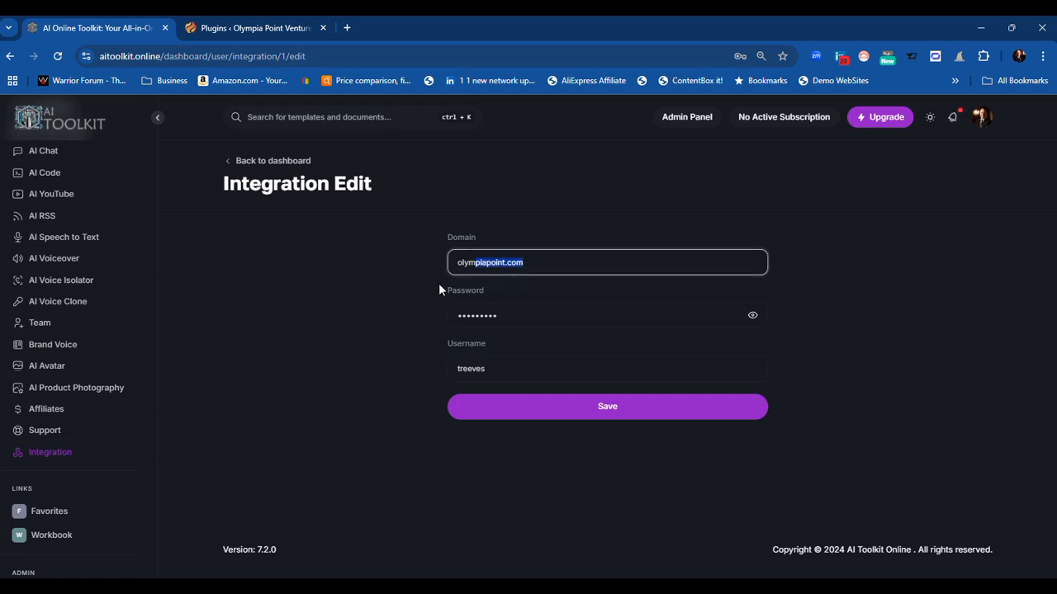
click(343, 291)
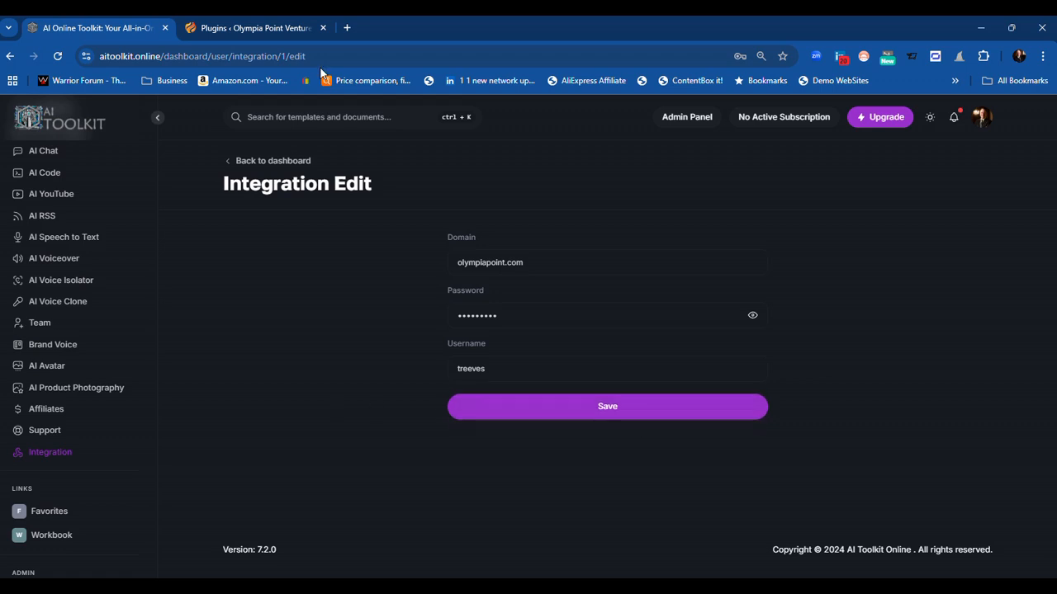
- Switch to the WordPress admin site and find the WordPress REST API Authentication plugin among the installed plugins
click(252, 27)
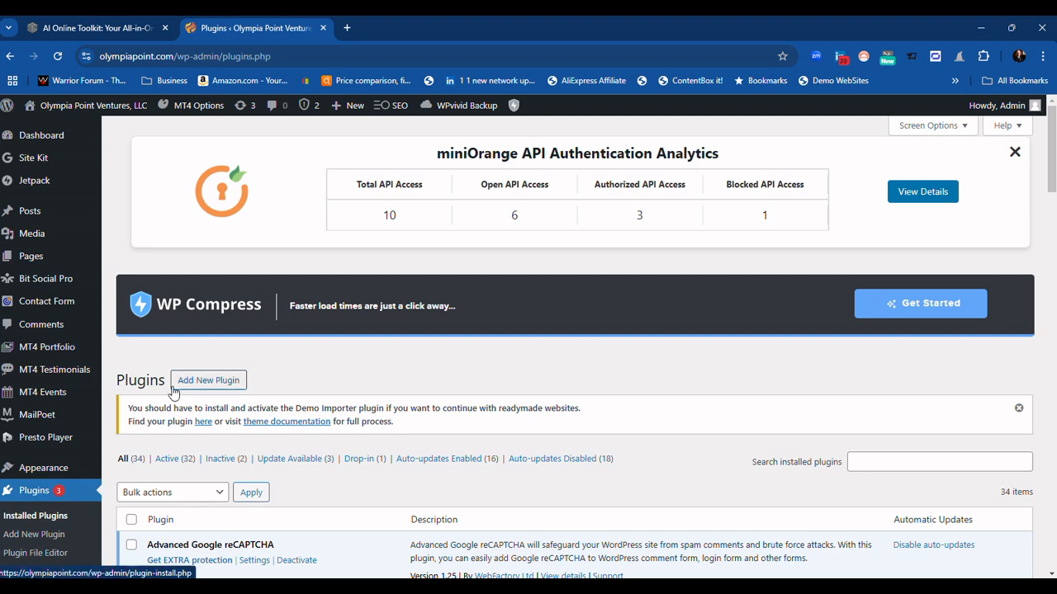
mouse_move(92, 119)
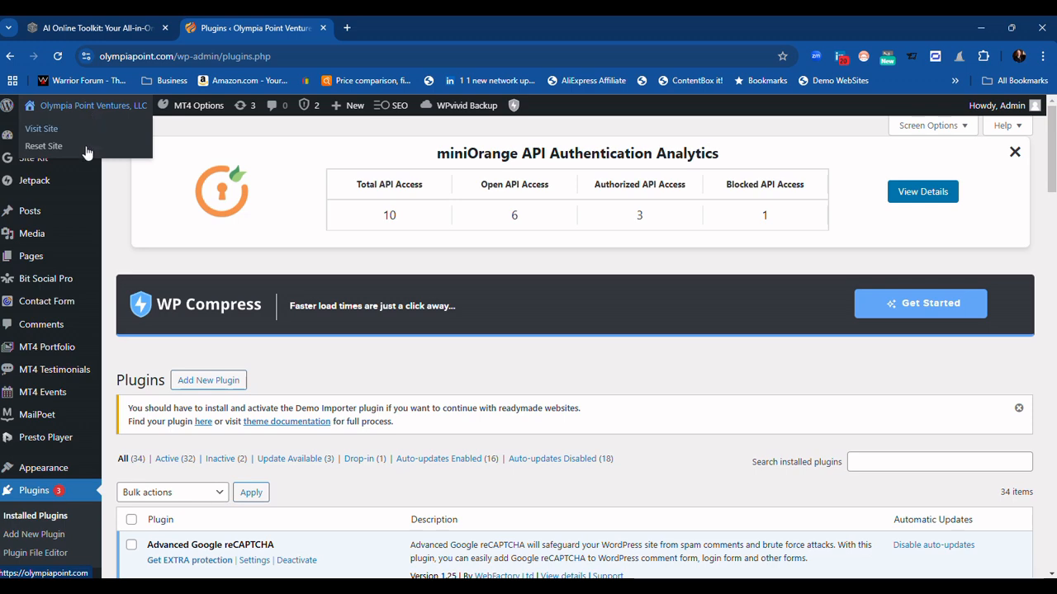
scroll(392, 403, down, 2)
scroll(392, 403, down, 3)
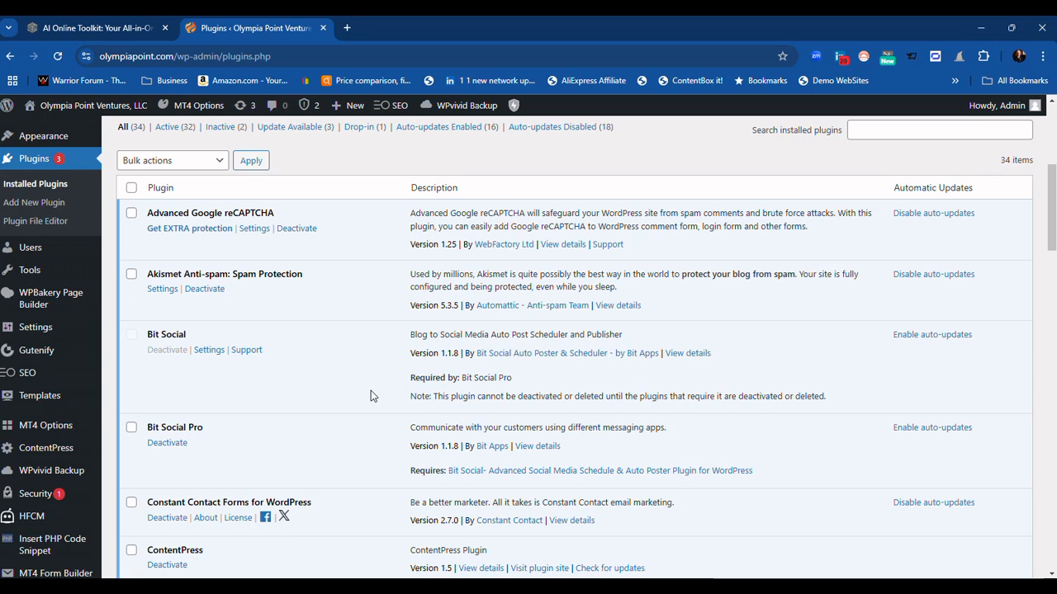
scroll(371, 395, down, 5)
scroll(370, 396, down, 4)
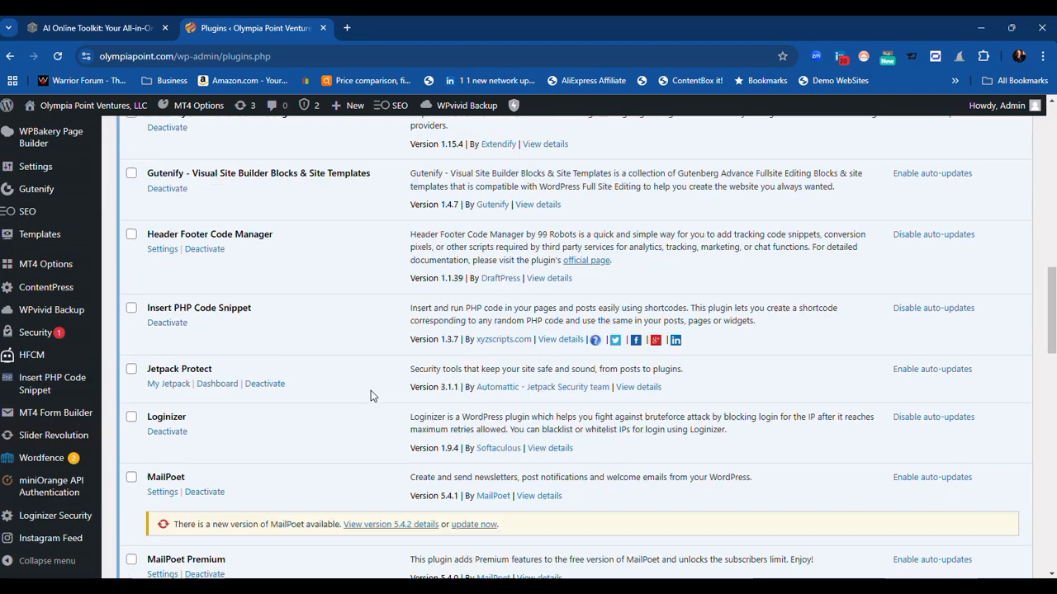
scroll(370, 391, down, 6)
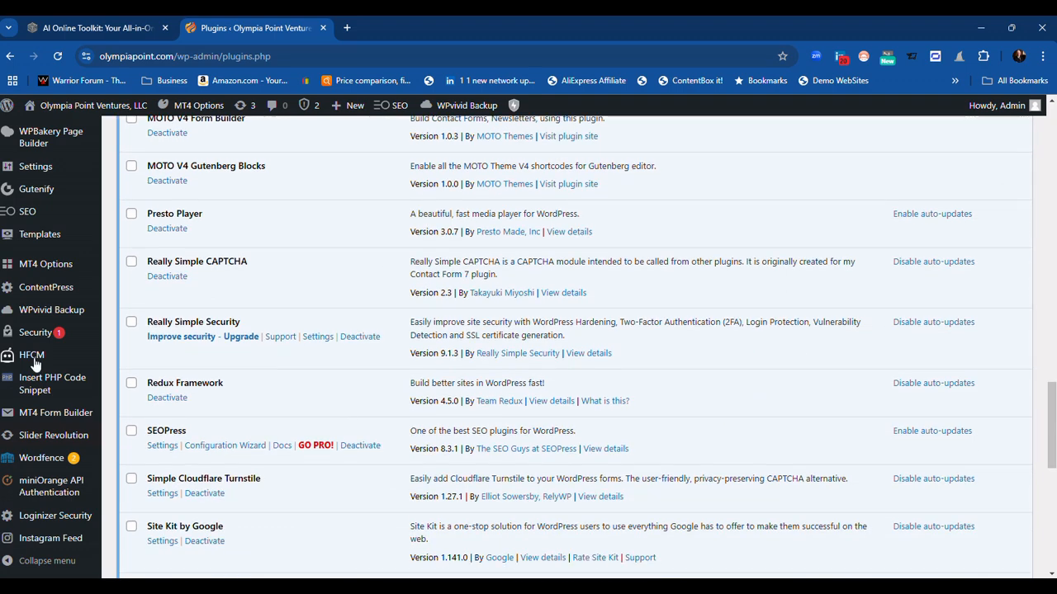
scroll(35, 365, down, 1)
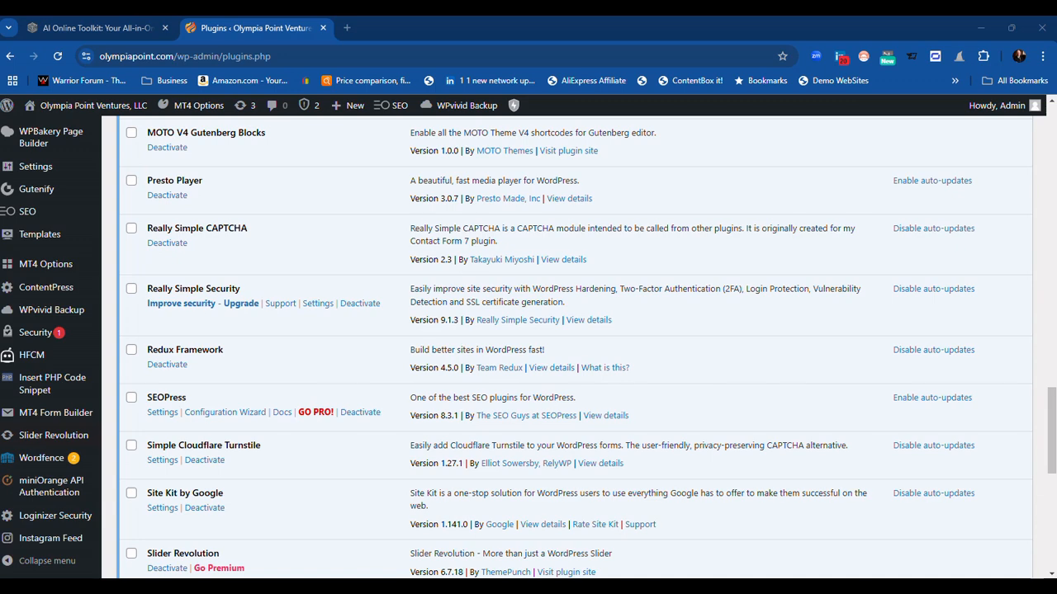
scroll(322, 387, down, 5)
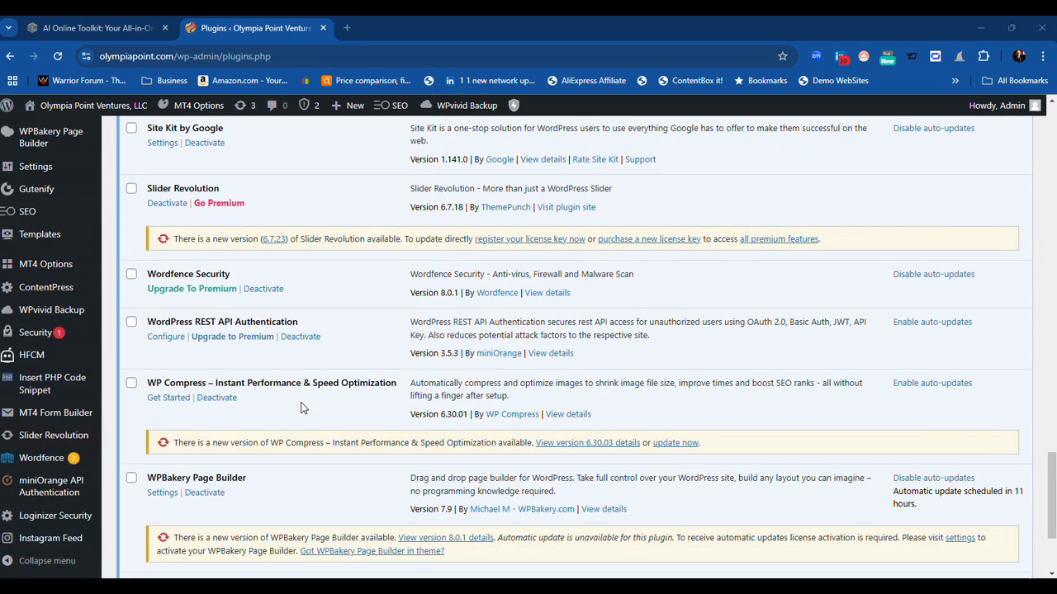
scroll(302, 408, down, 1)
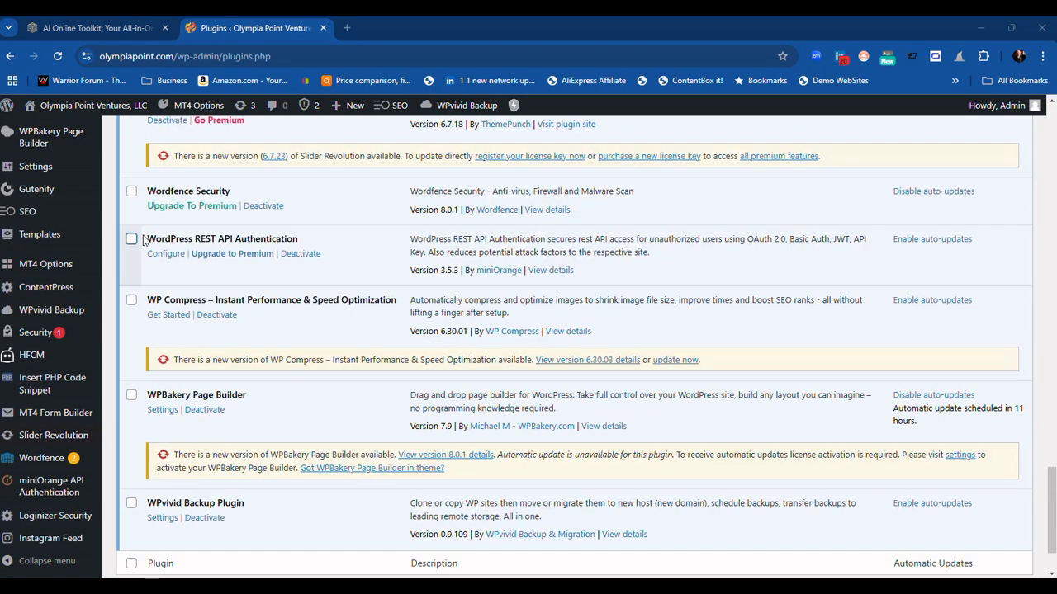
drag(302, 237, 145, 239)
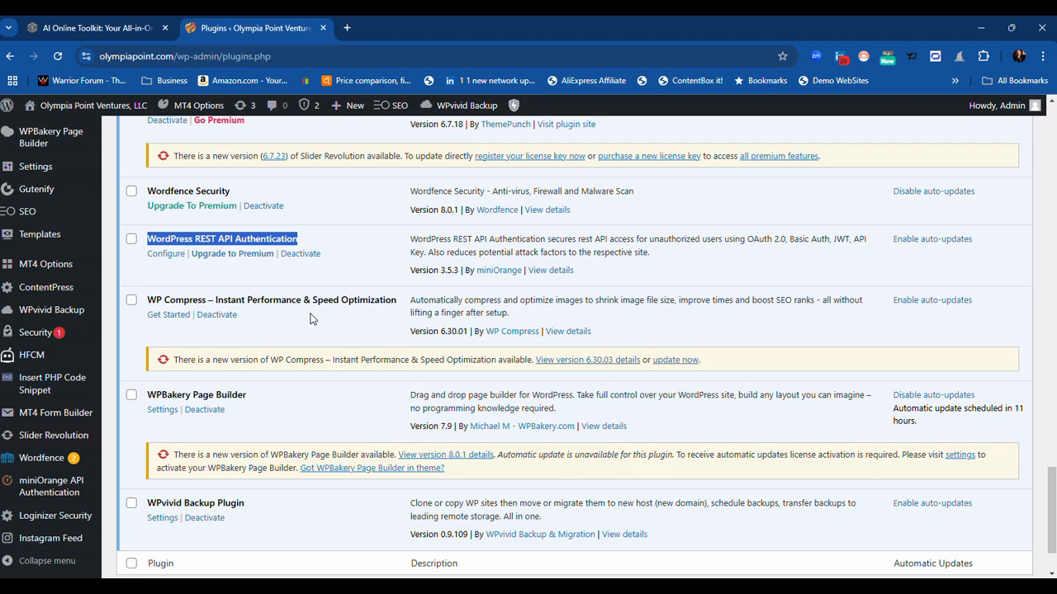
- Configure JWT Authentication as the API authentication method in the miniOrange plugin and finish its setup
click(31, 489)
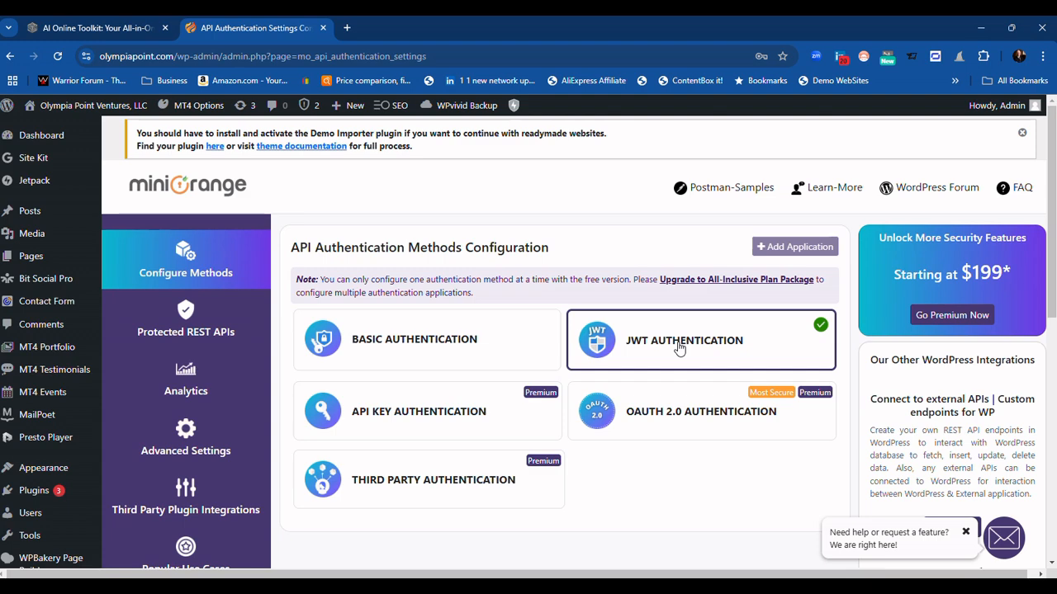
click(678, 344)
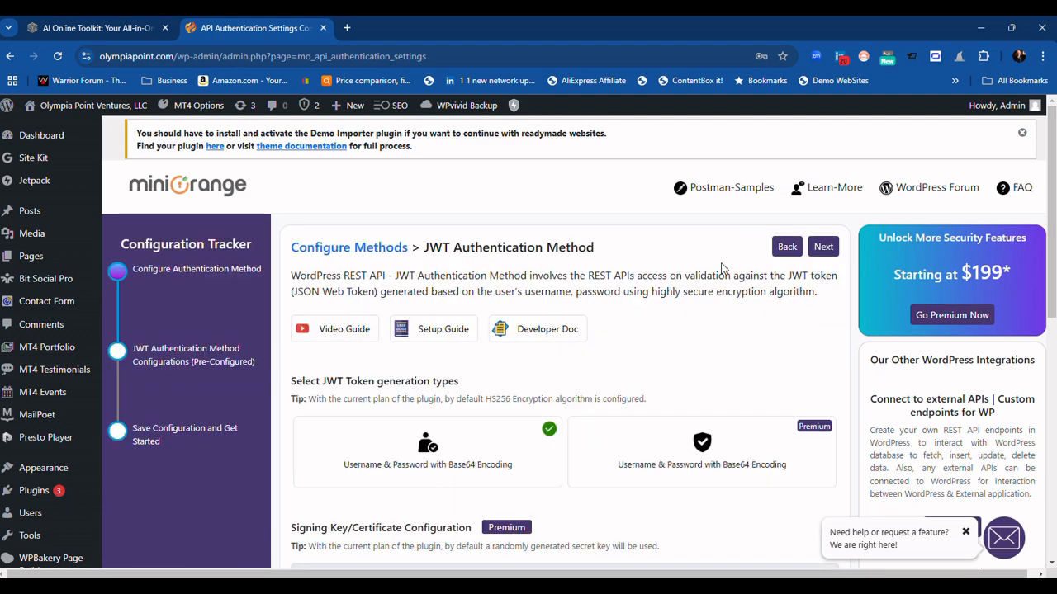
scroll(794, 278, down, 2)
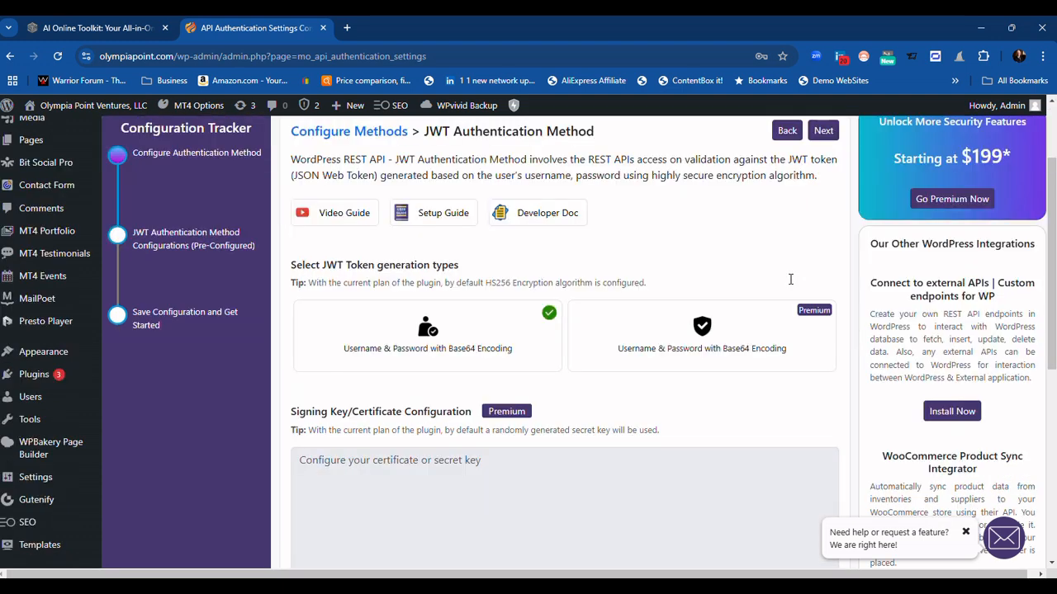
scroll(792, 283, up, 2)
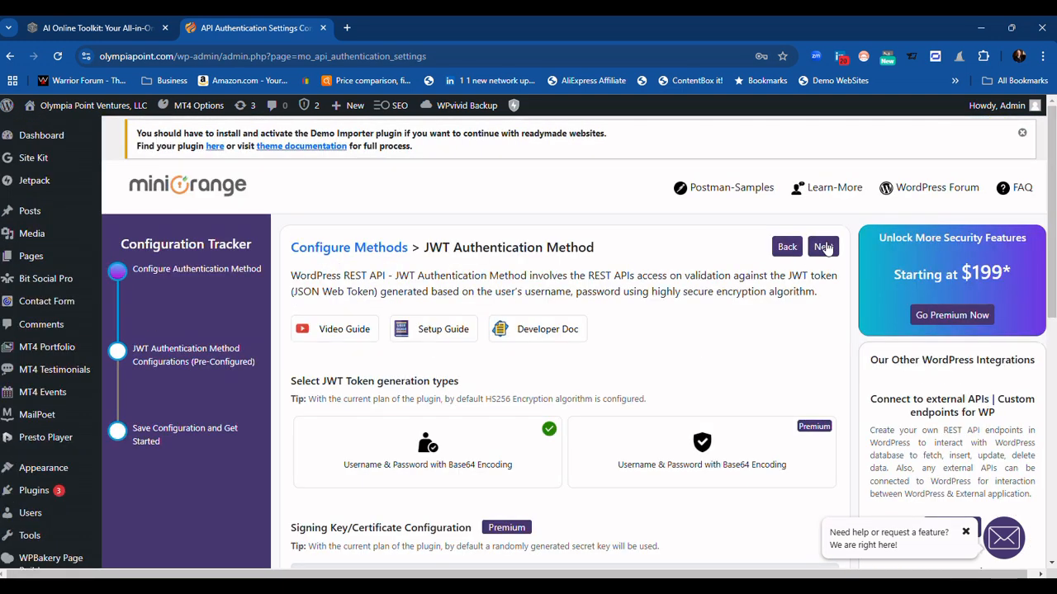
click(823, 247)
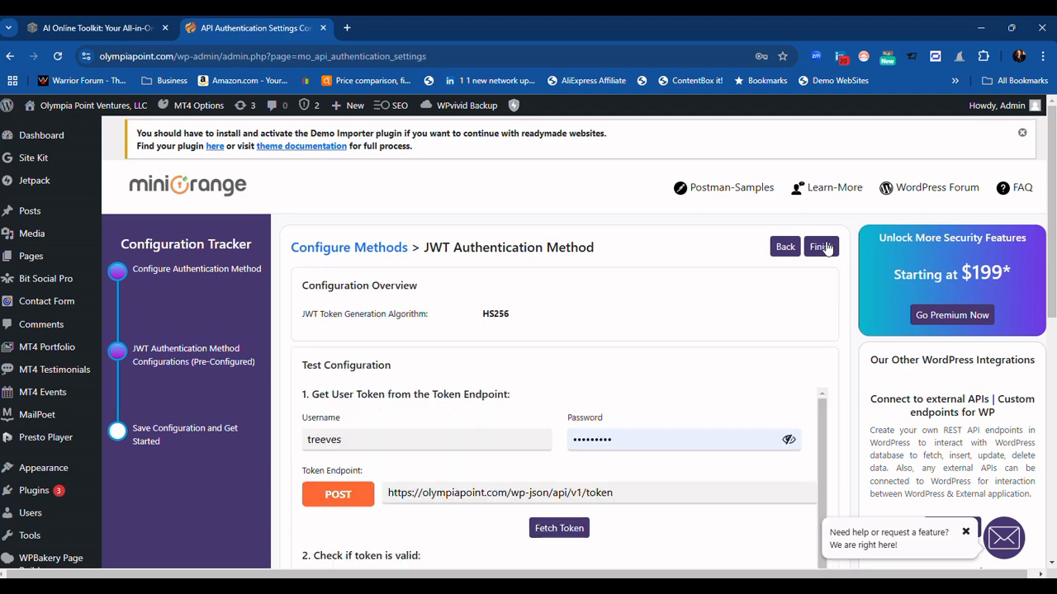
click(824, 248)
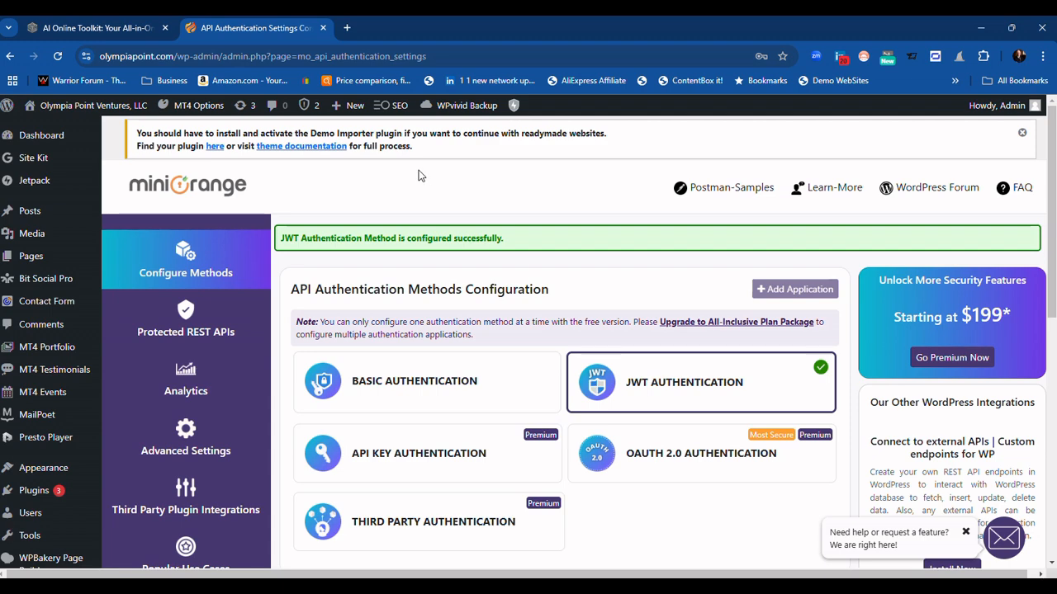
- Open the site's permalink settings and select Post name as the permalink structure
scroll(35, 450, down, 2)
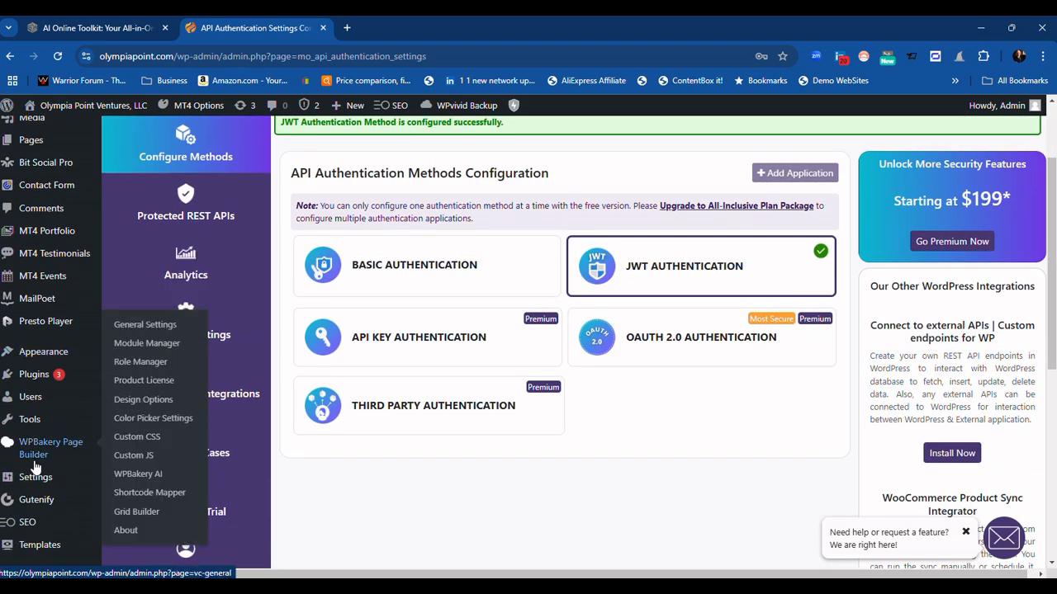
scroll(35, 468, down, 3)
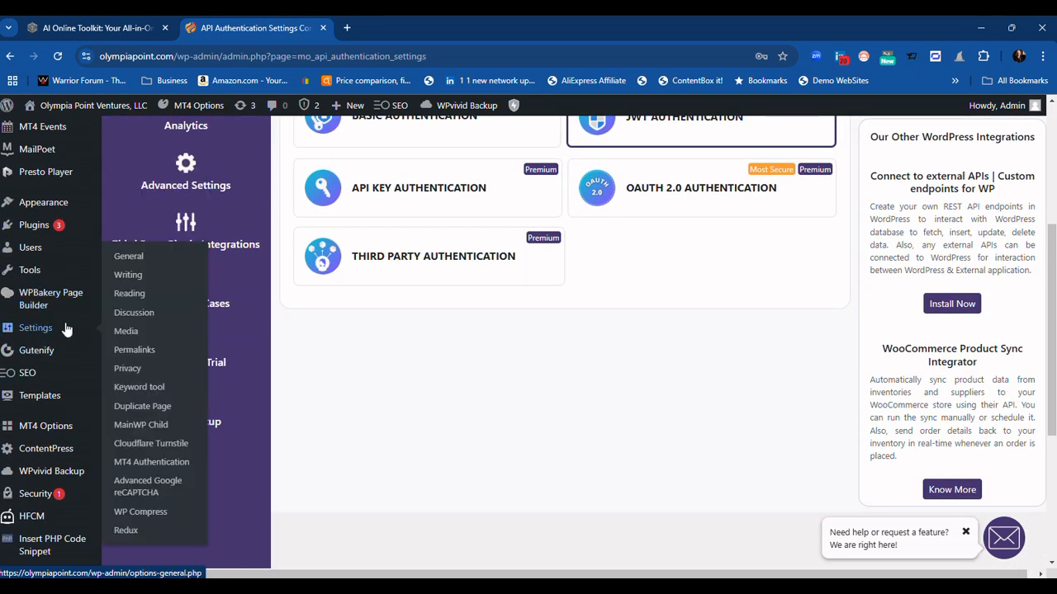
click(134, 349)
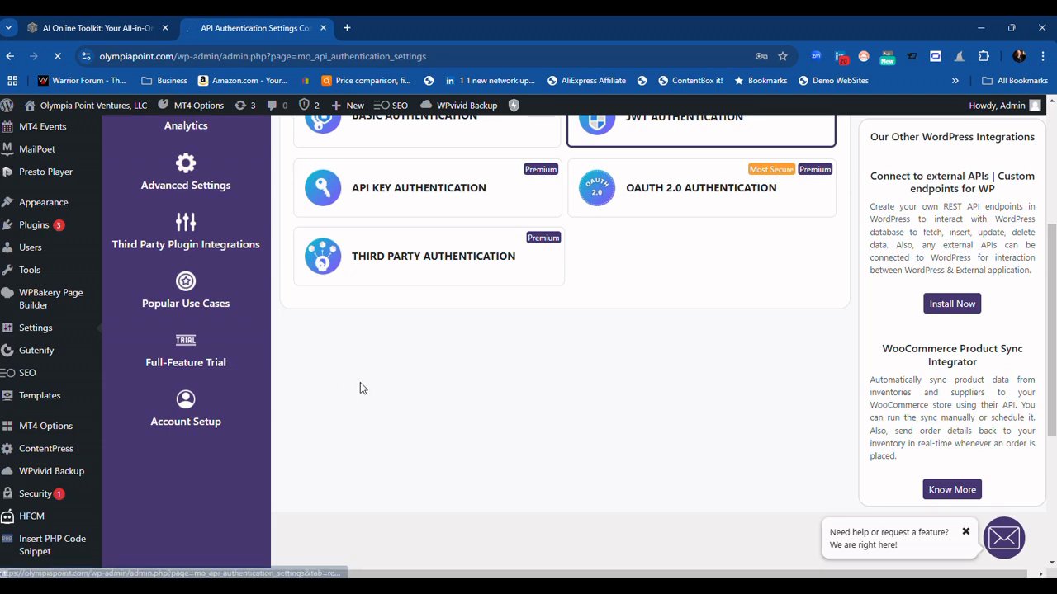
scroll(582, 472, down, 3)
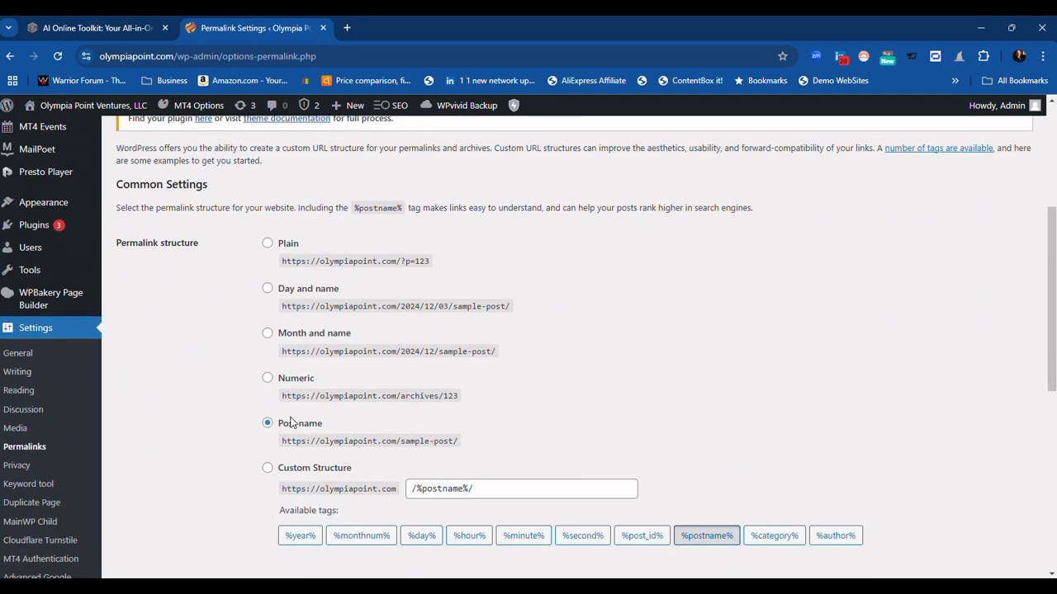
drag(321, 422, 257, 421)
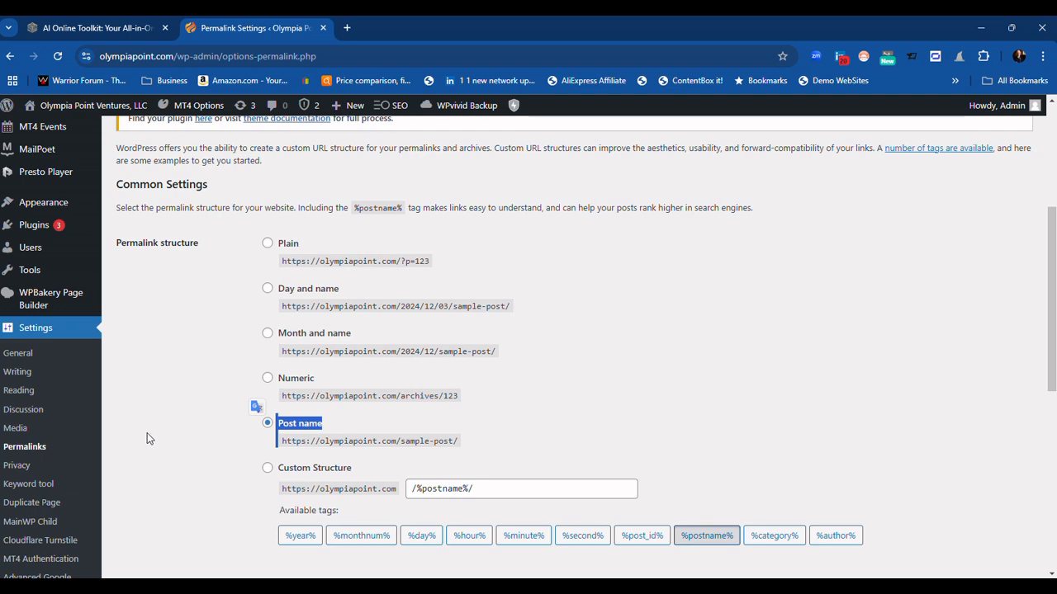
scroll(709, 436, down, 1)
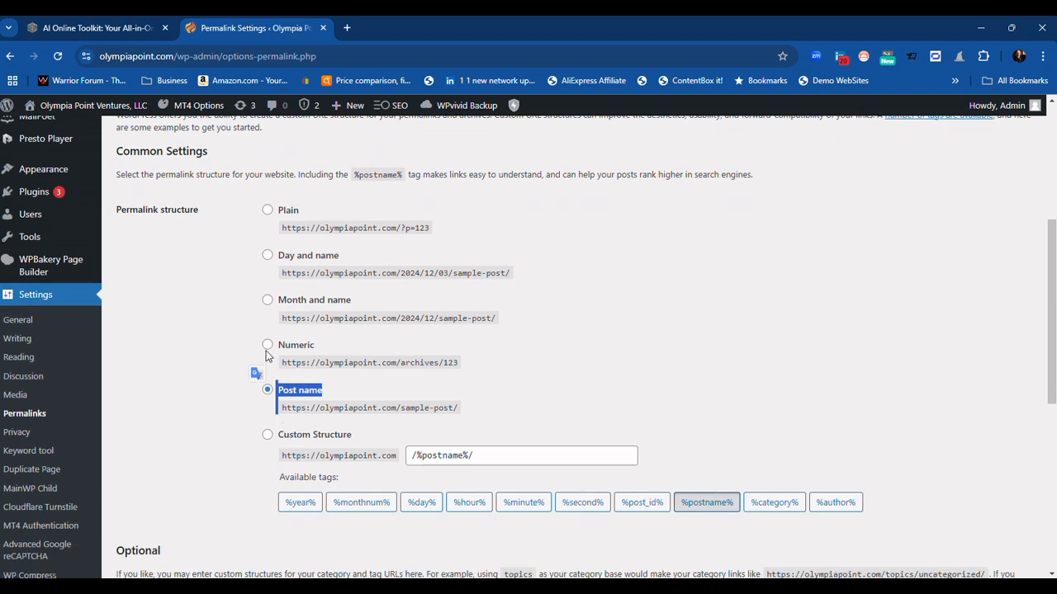
click(267, 386)
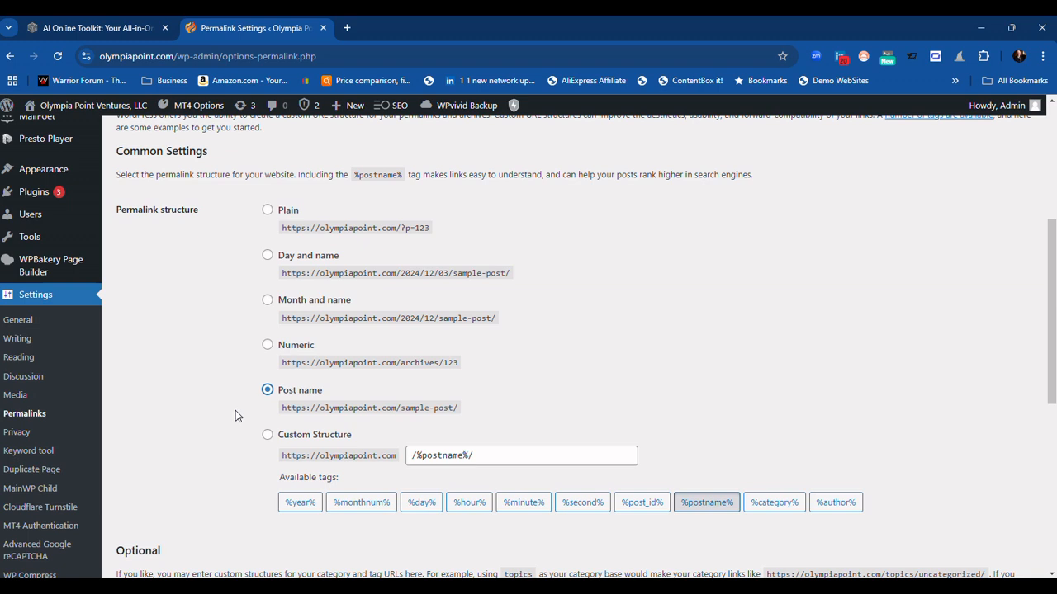
scroll(235, 413, up, 1)
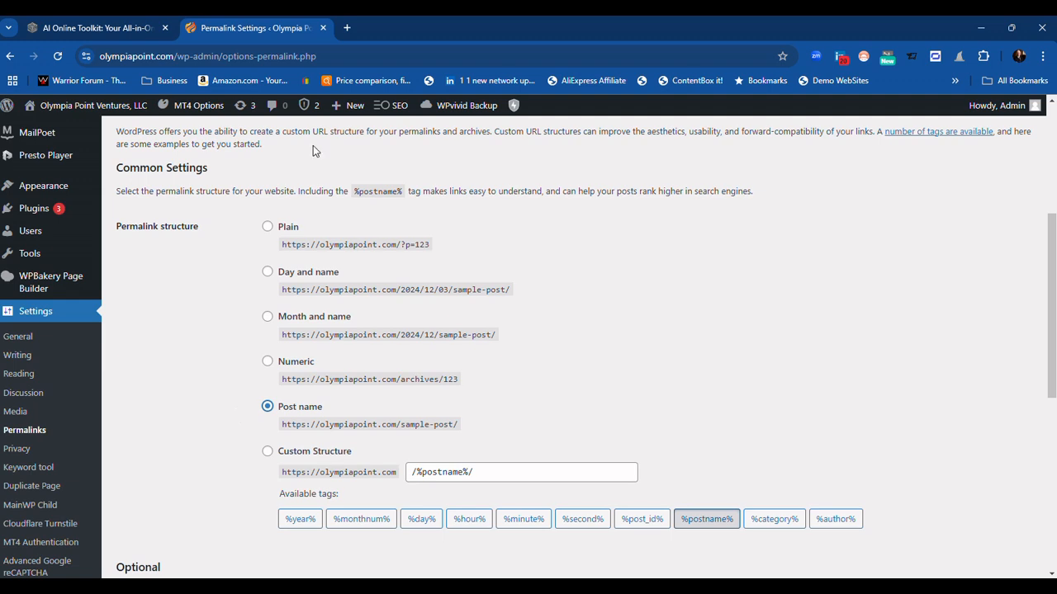
- Switch back to AI Toolkit and open the AI Speech to Text workbook beginning "Introduction In the rapidly evolvin" from the documents list
click(68, 30)
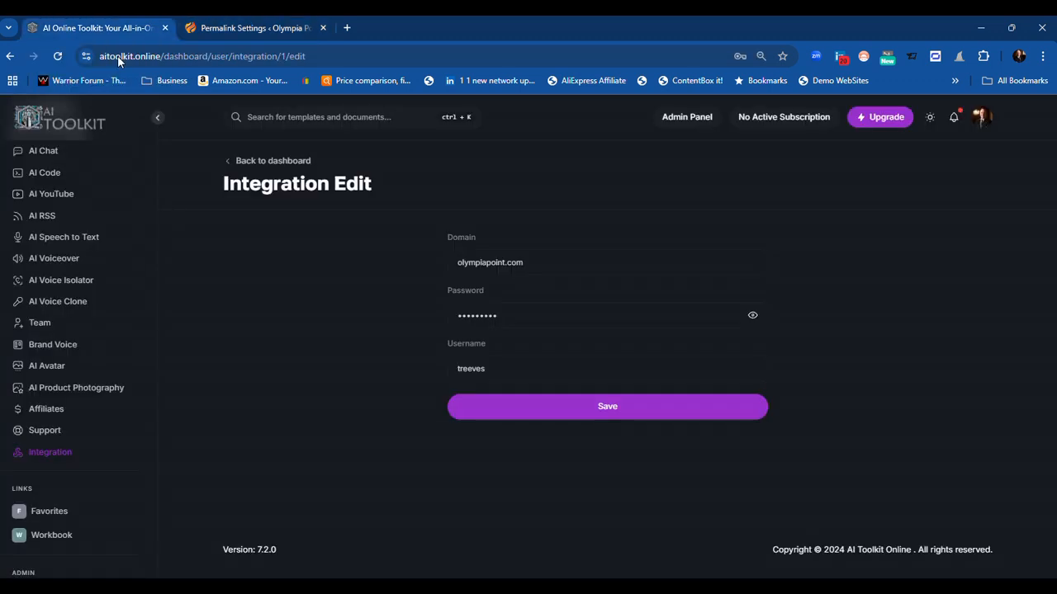
scroll(153, 371, up, 5)
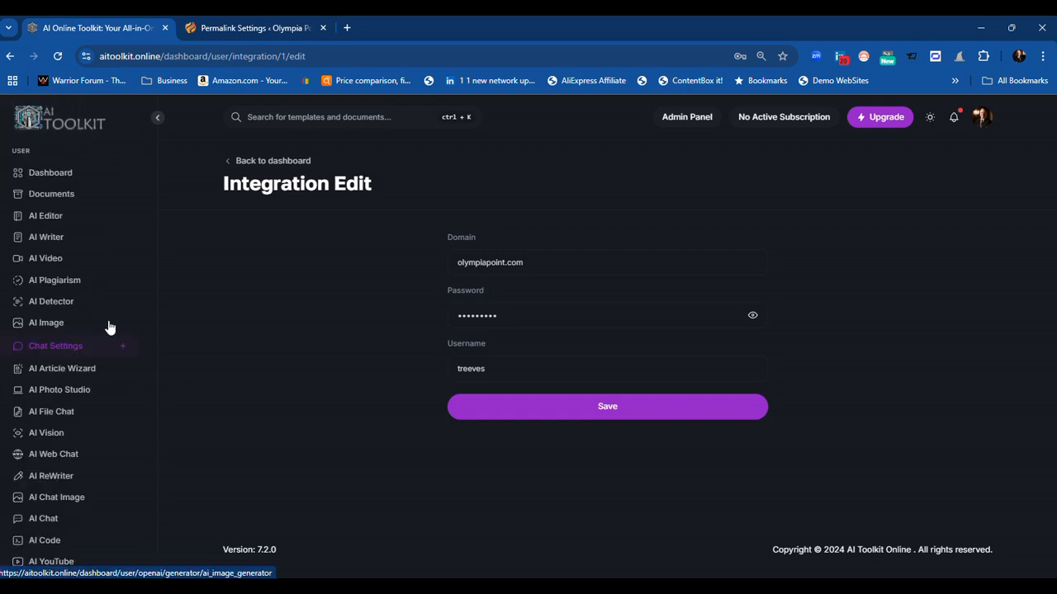
click(67, 180)
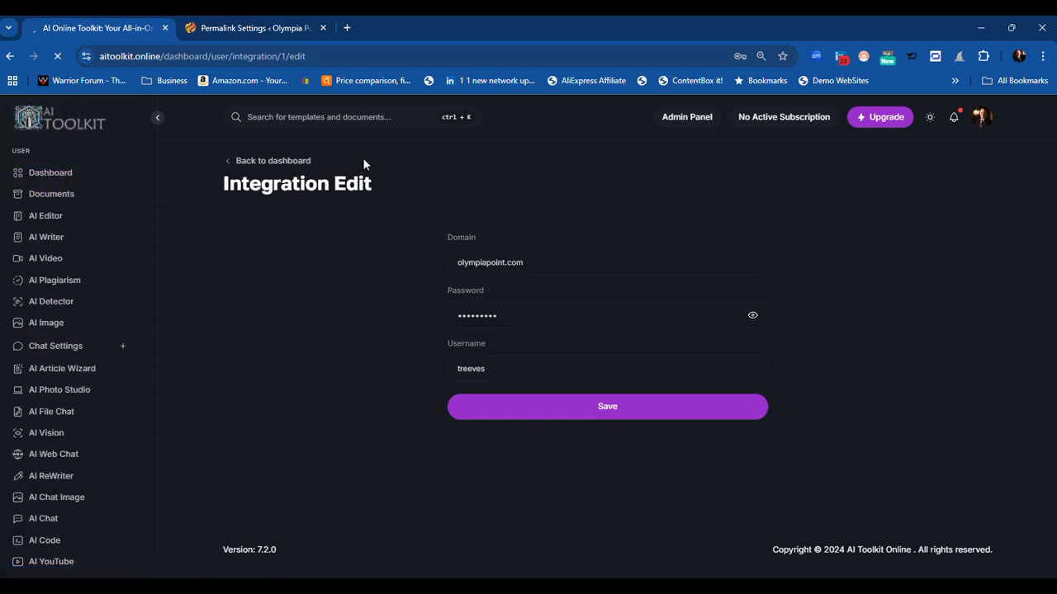
scroll(446, 413, down, 2)
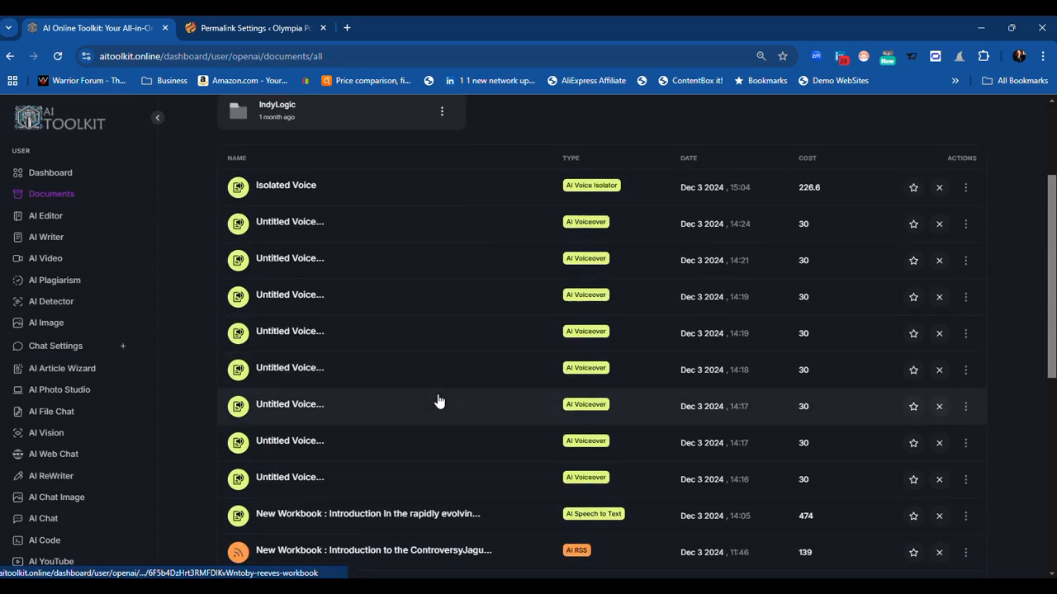
scroll(440, 405, down, 2)
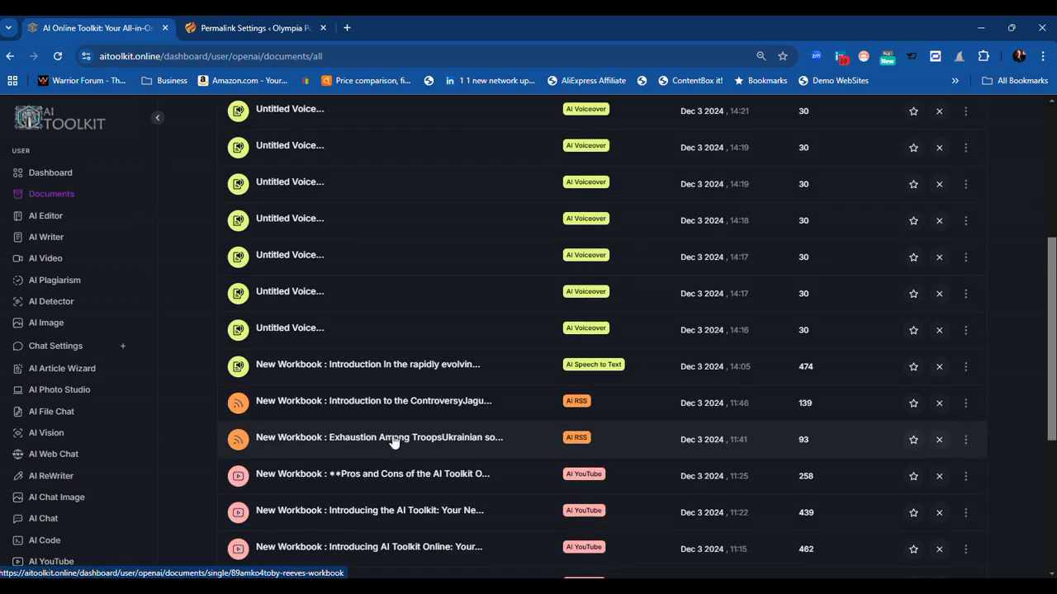
click(347, 372)
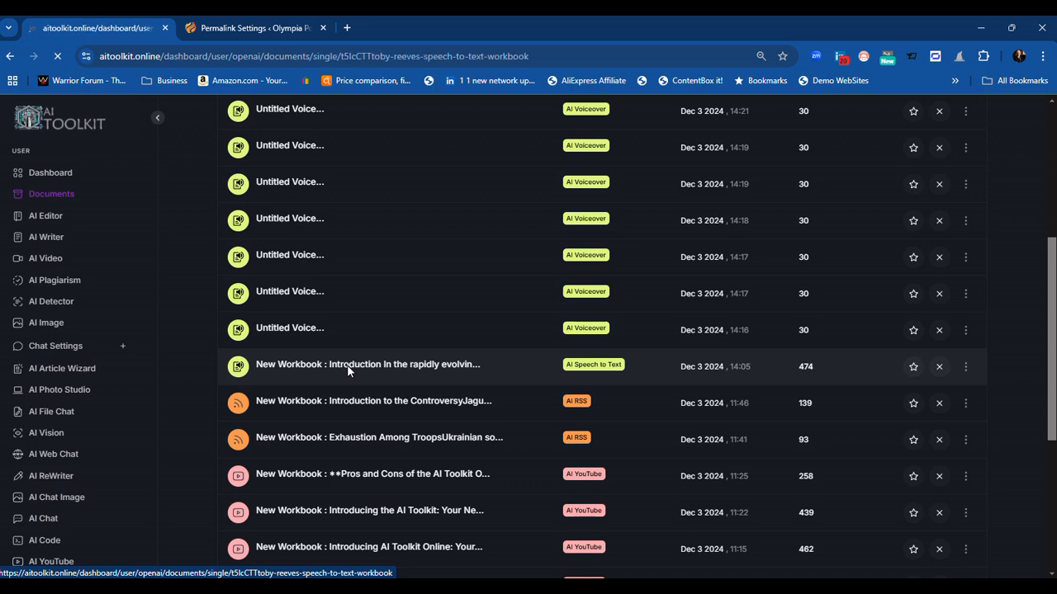
- Insert a paragraph break in the workbook text before the sentence beginning "Through the lens of Quantum Commerce"
scroll(935, 324, down, 1)
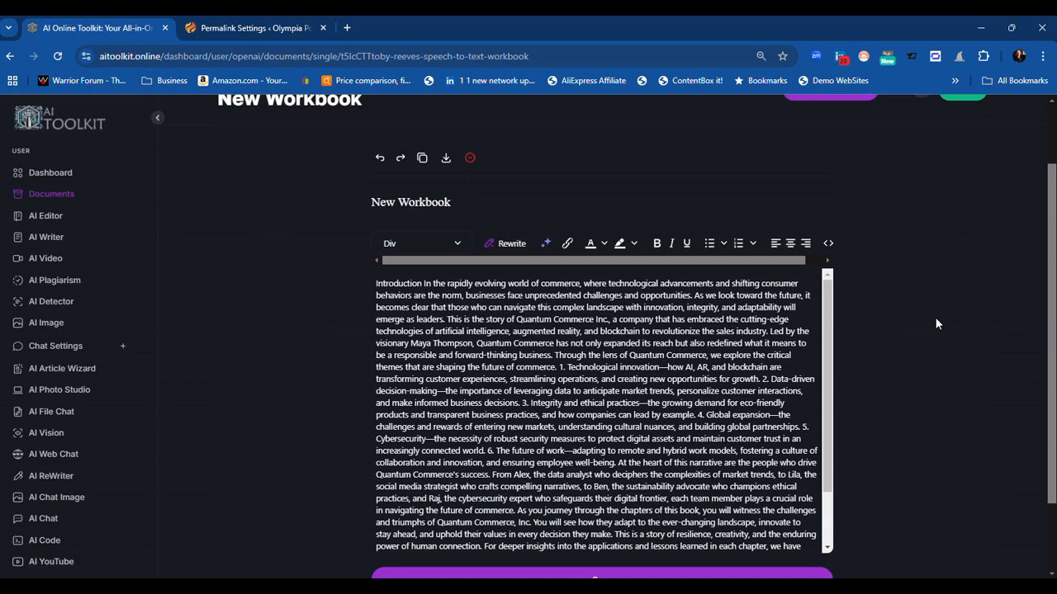
scroll(935, 324, down, 1)
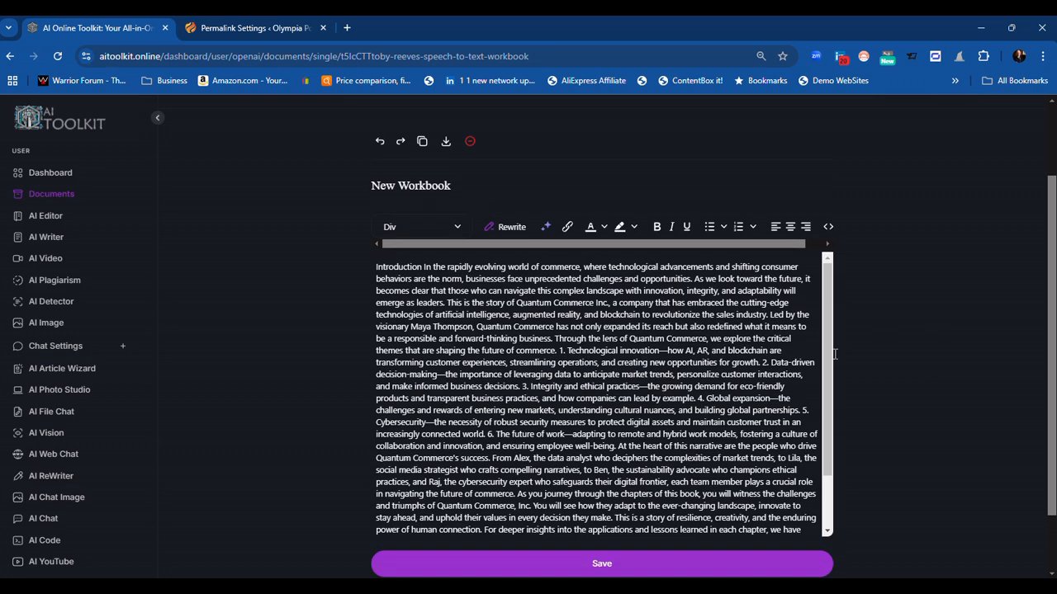
click(555, 338)
key(Return)
scroll(588, 324, down, 1)
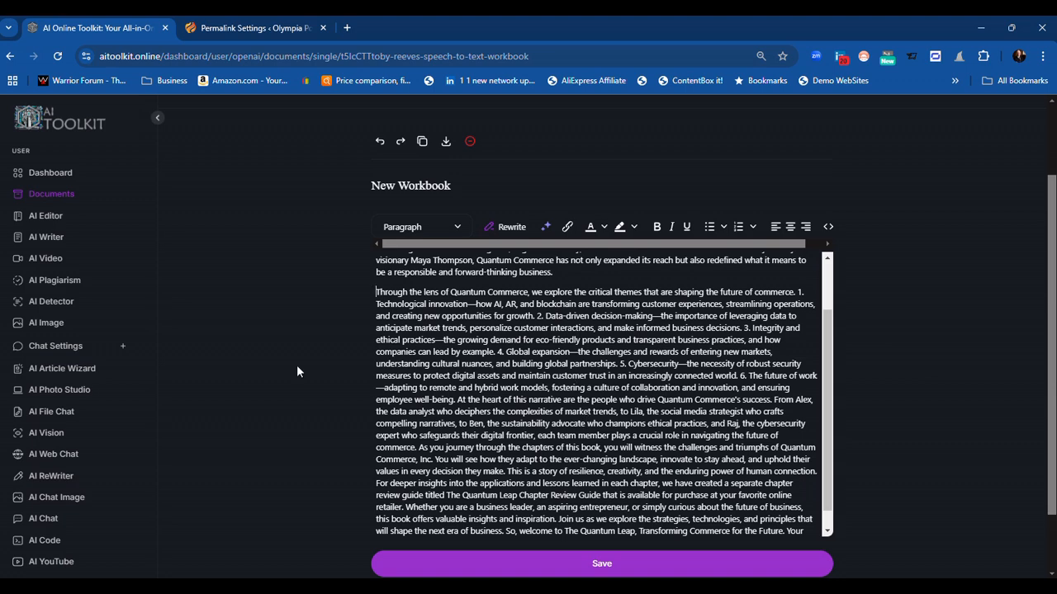
- Choose Wordpress as the publishing integration for the workbook and open its sharing form
scroll(298, 369, up, 1)
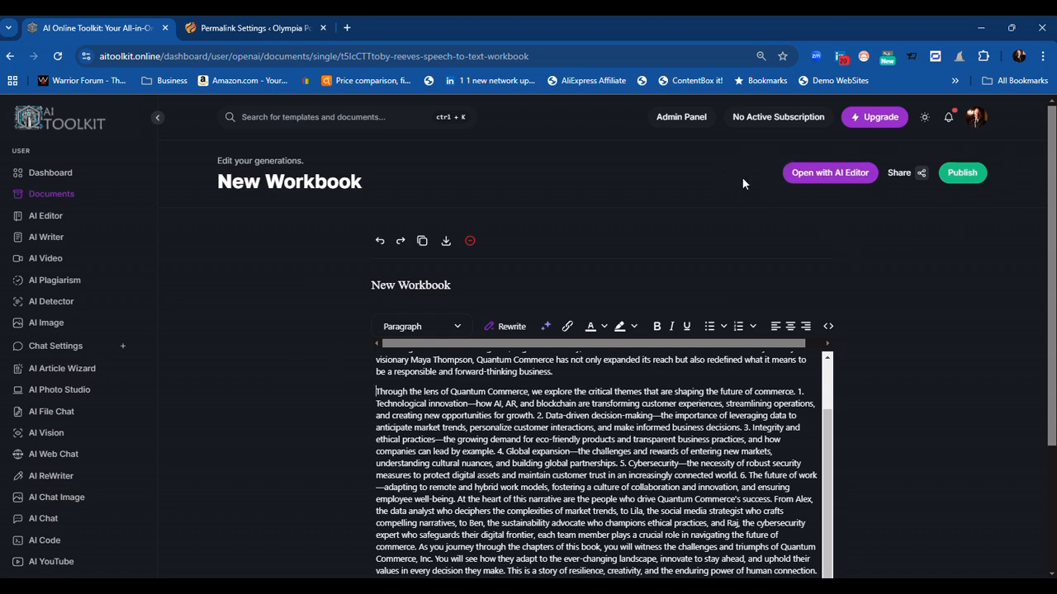
mouse_move(920, 176)
mouse_move(955, 176)
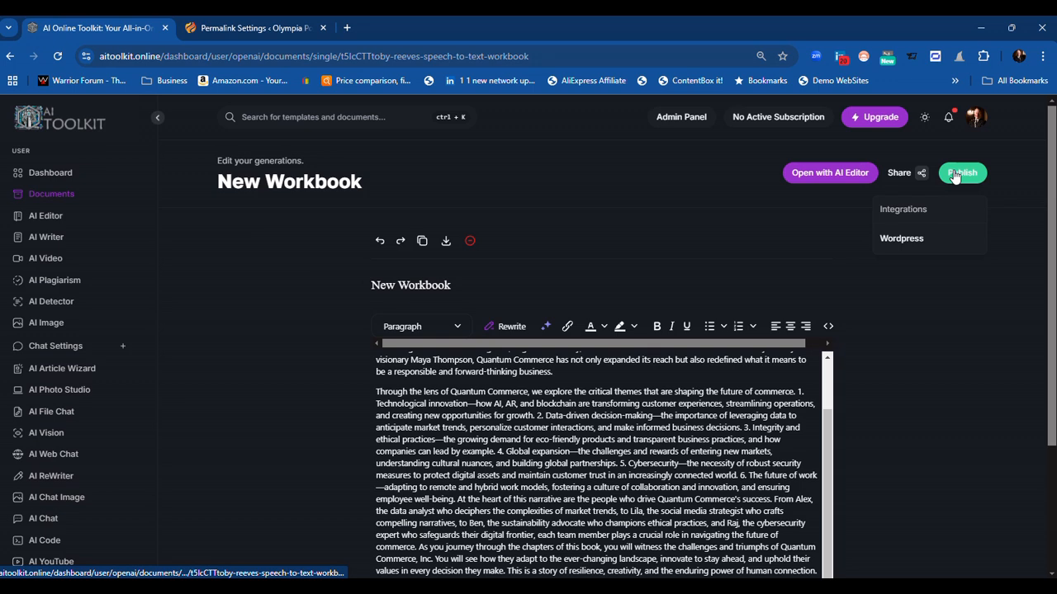
click(904, 241)
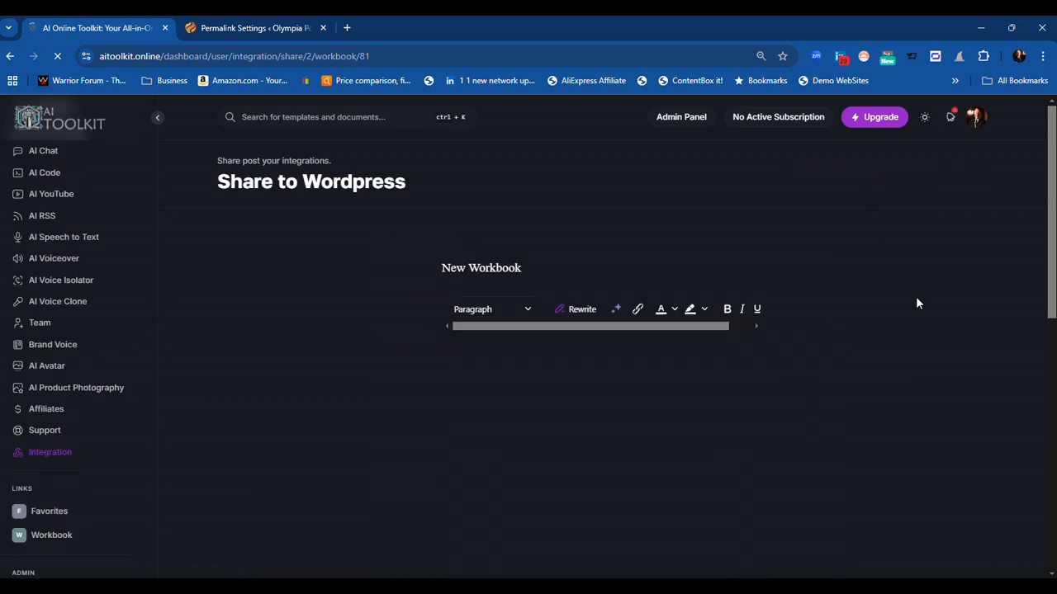
- Check the comment status, post status and category options, keep Open and Public, and share the workbook to WordPress
scroll(828, 324, down, 3)
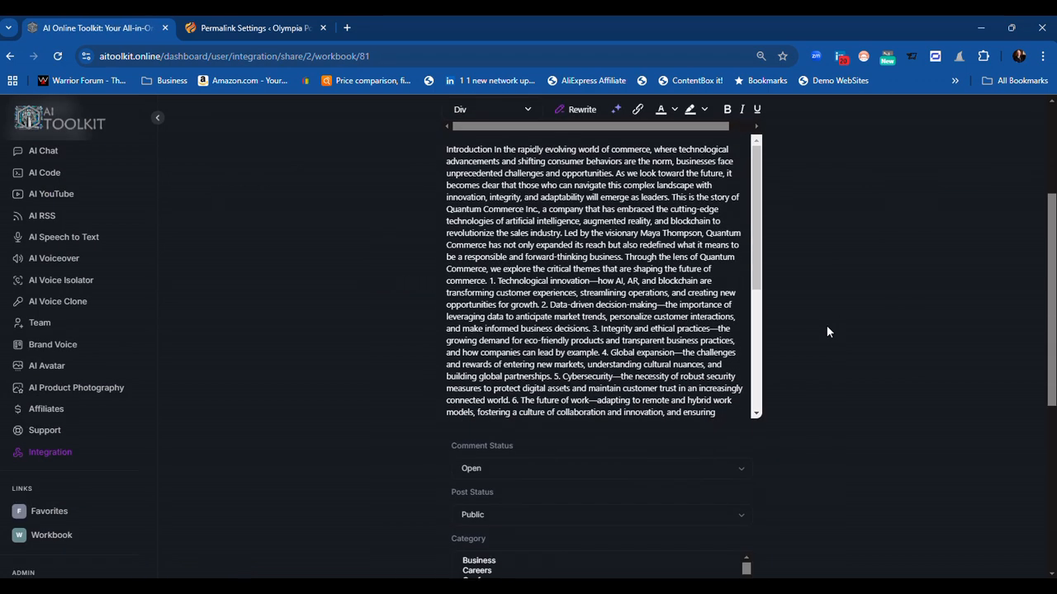
scroll(827, 332, down, 3)
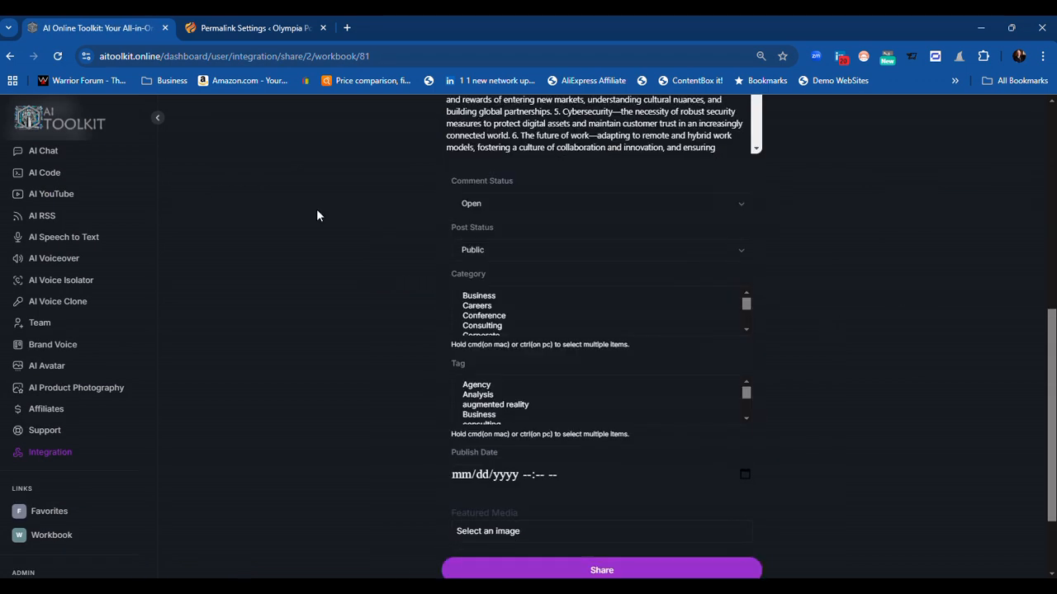
click(514, 201)
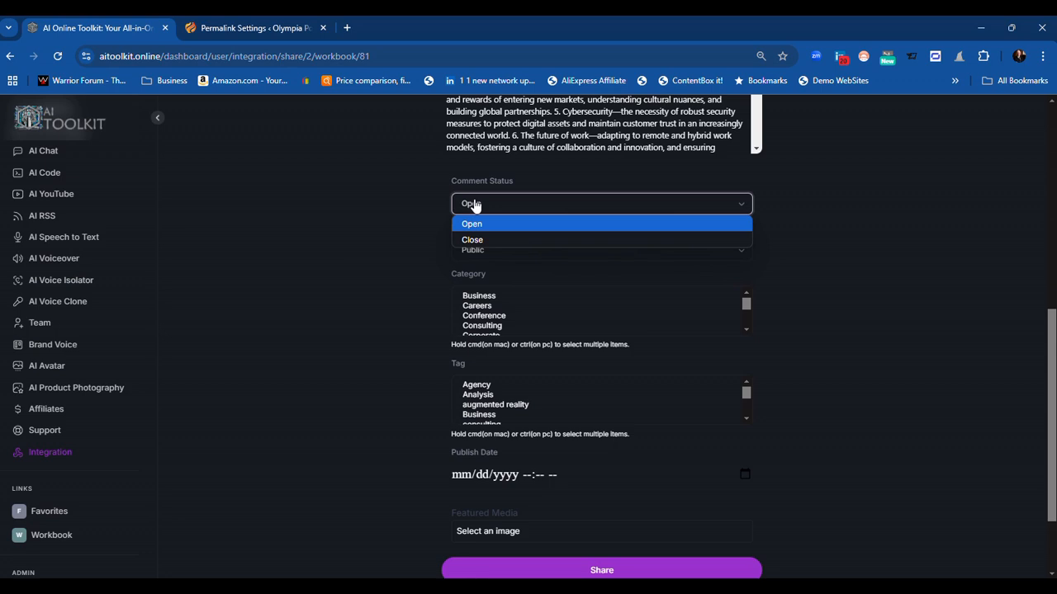
click(410, 252)
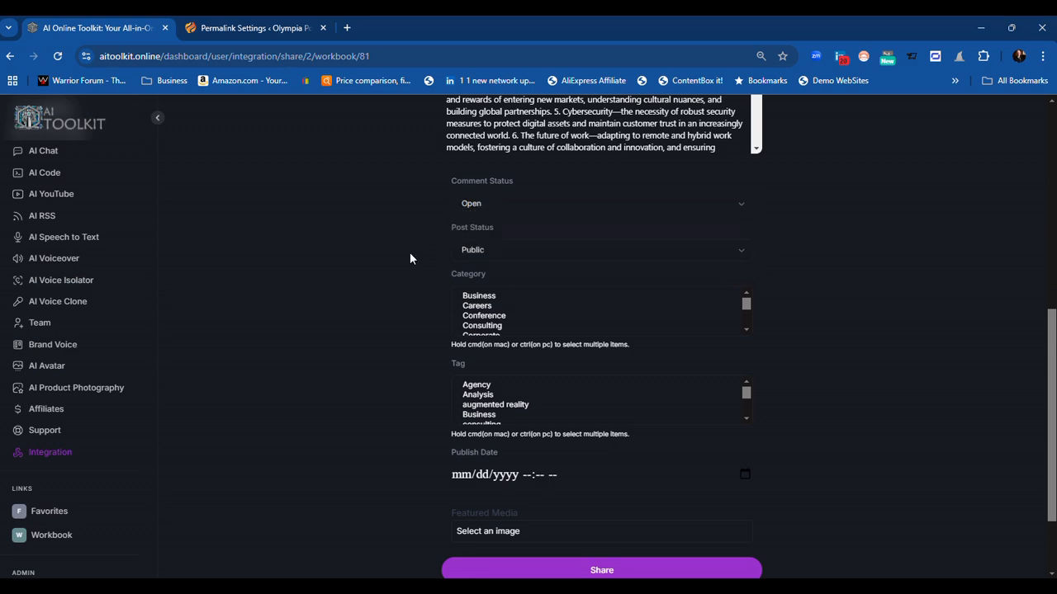
click(517, 253)
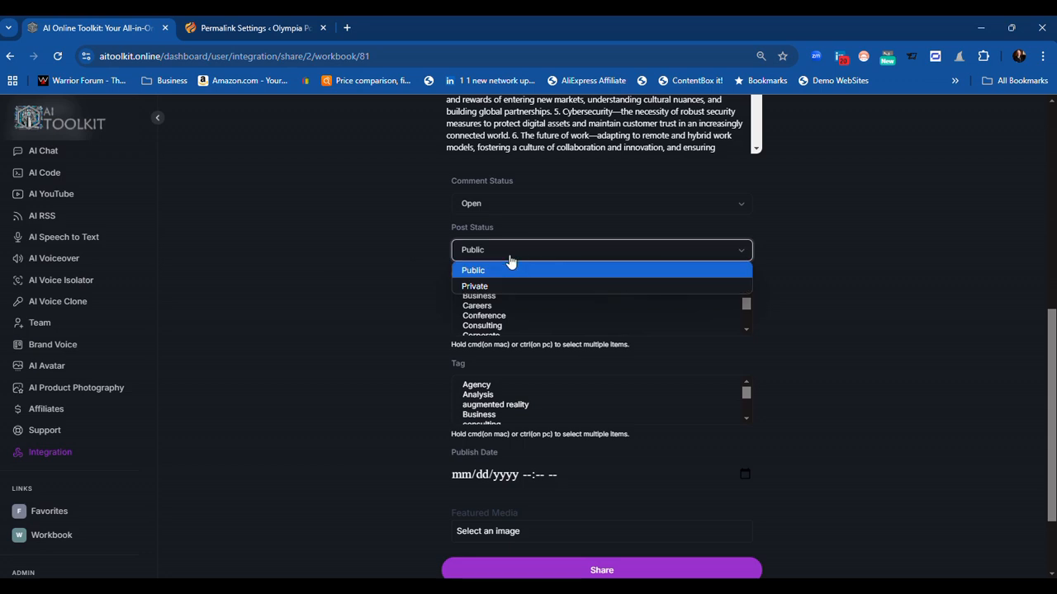
click(388, 279)
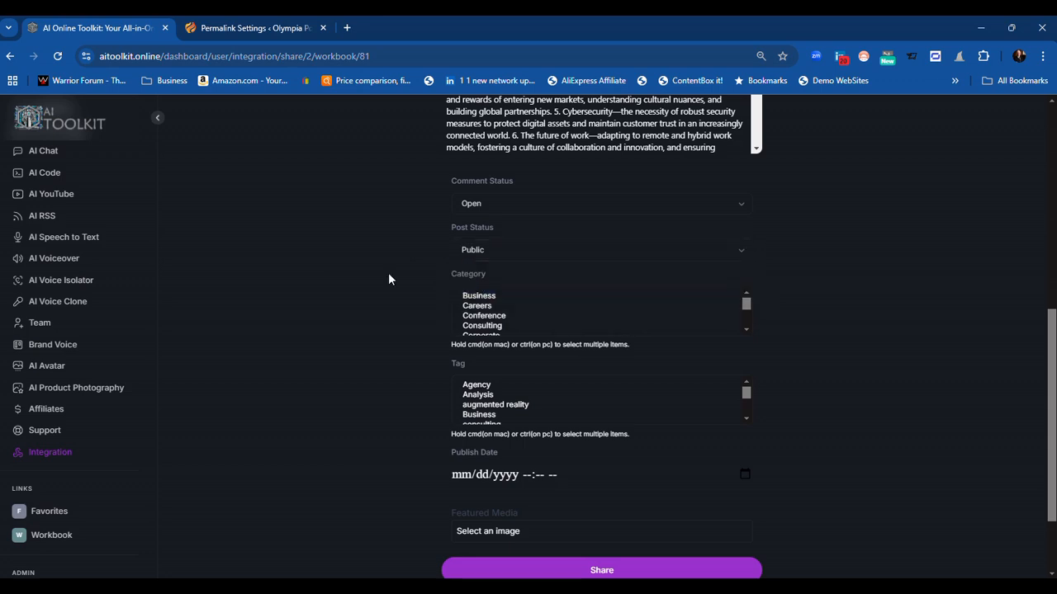
scroll(654, 310, down, 3)
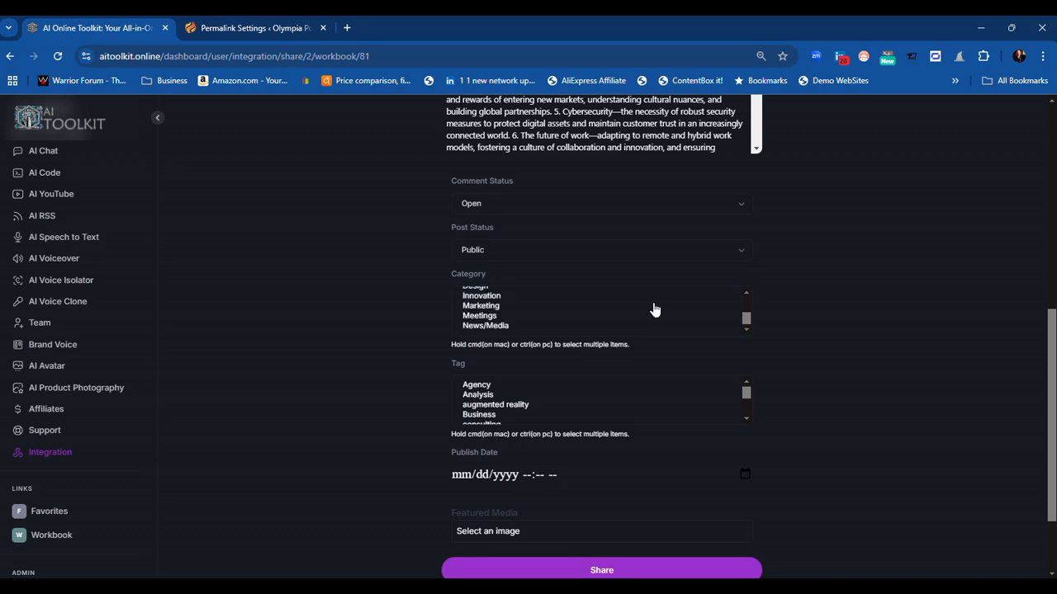
scroll(651, 308, up, 3)
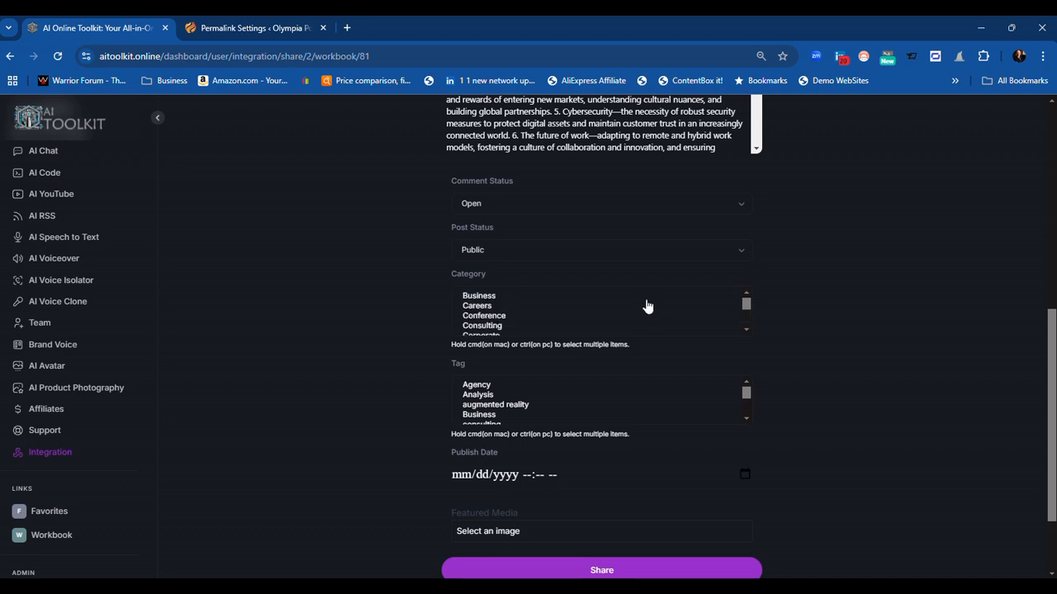
scroll(319, 290, down, 3)
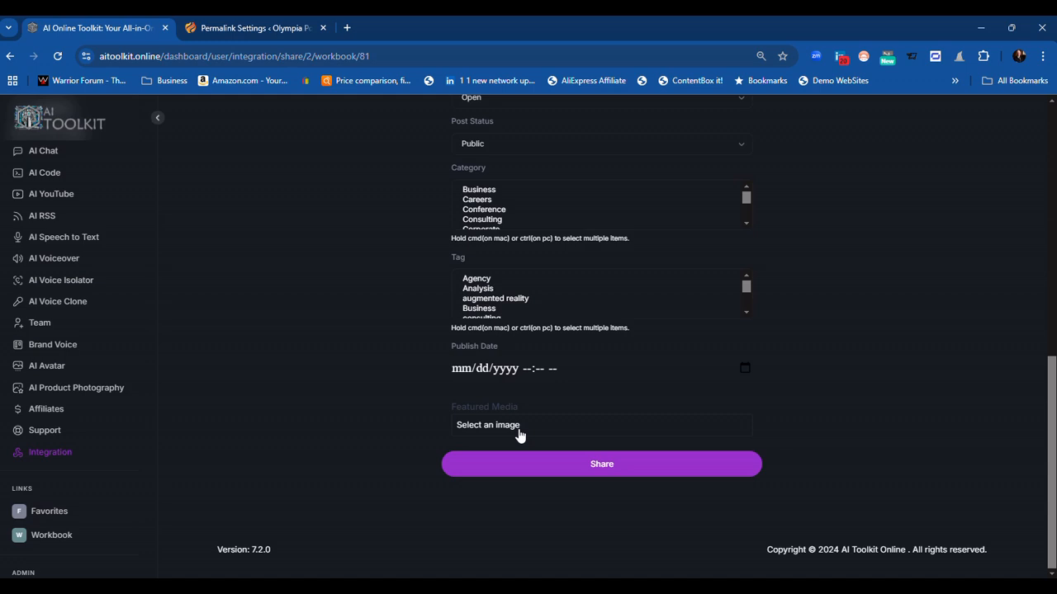
click(635, 474)
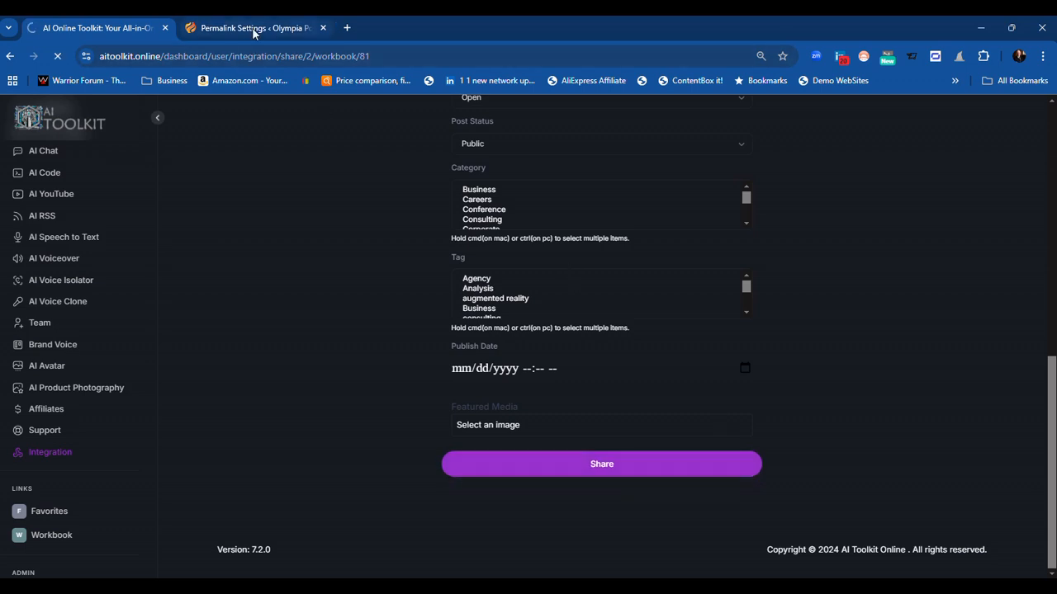
- Switch to the WordPress admin site and visit the public home page of olympiapoint.com
mouse_move(253, 33)
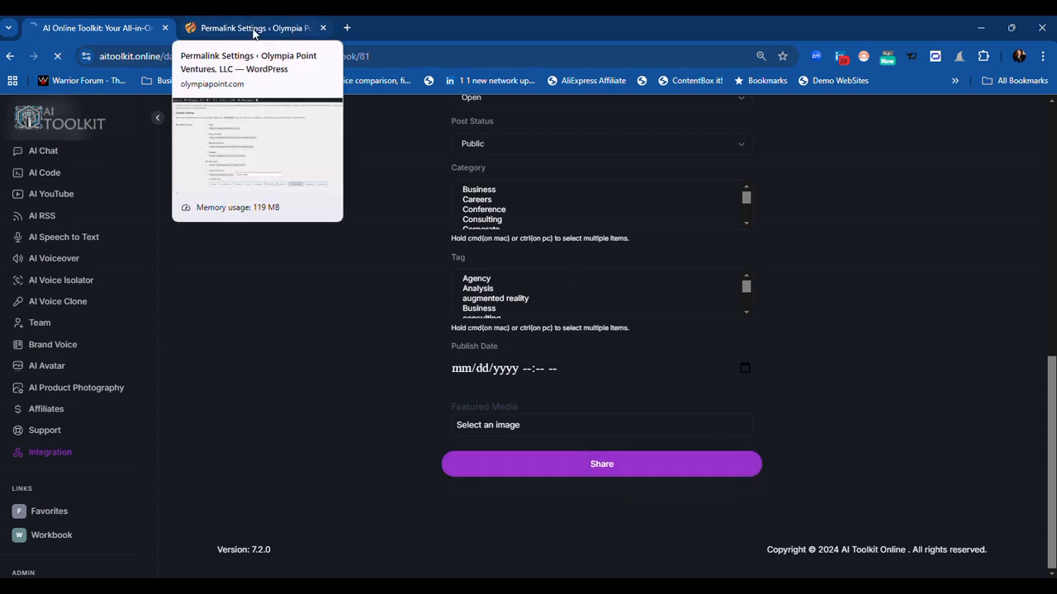
click(254, 33)
mouse_move(65, 108)
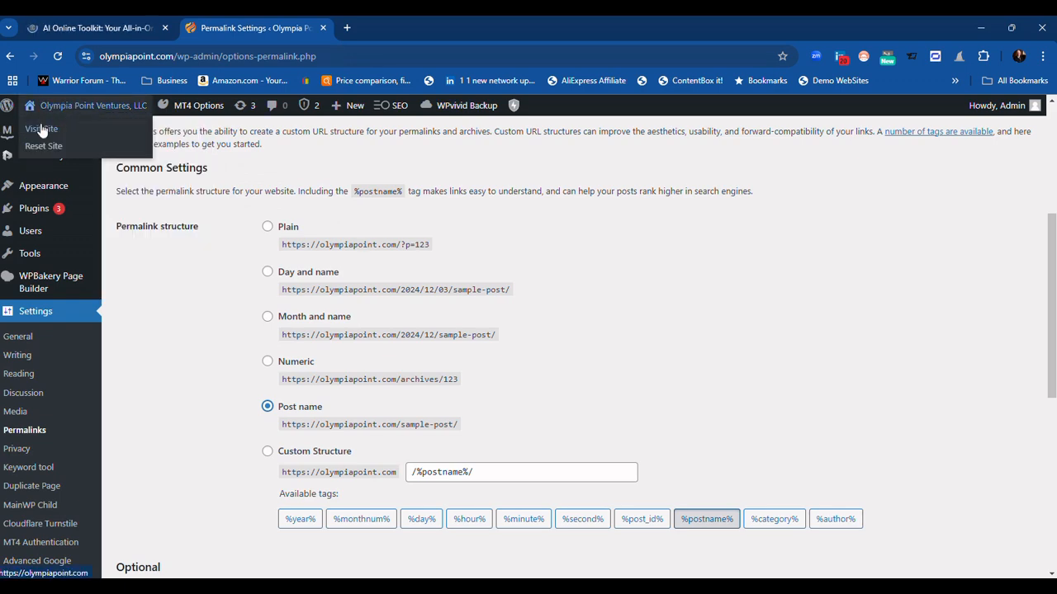
click(41, 131)
click(95, 29)
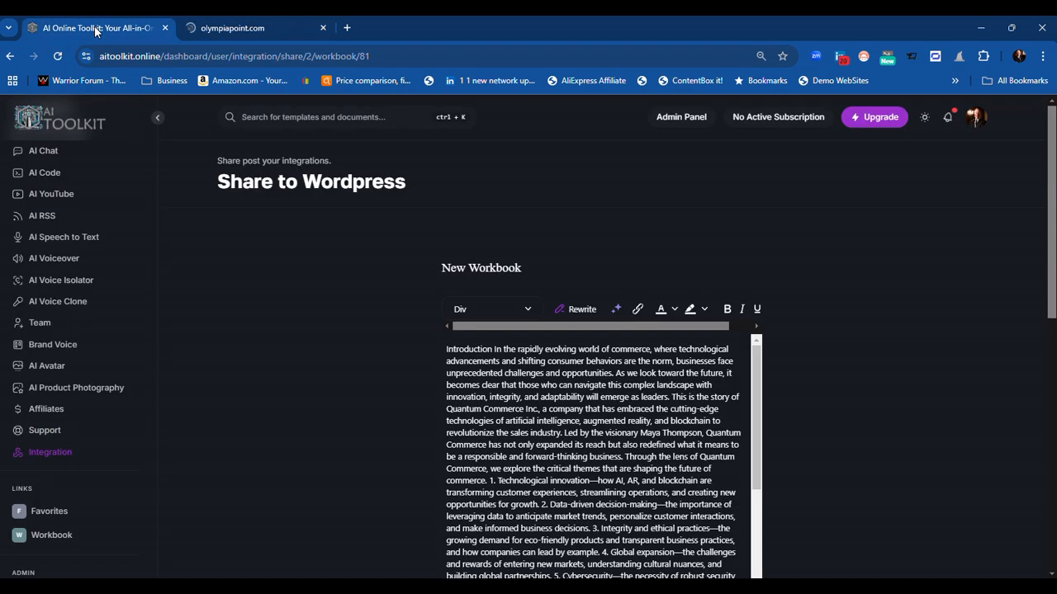
click(232, 29)
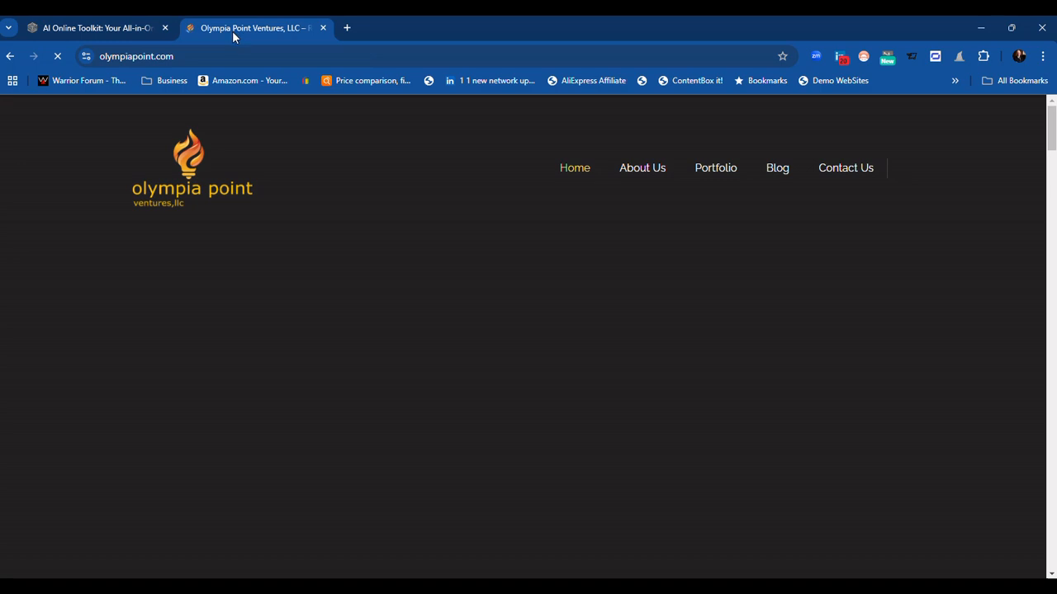
- Find and highlight the New Workbook post in the home page's blog section, and return to AI Toolkit
scroll(909, 397, down, 17)
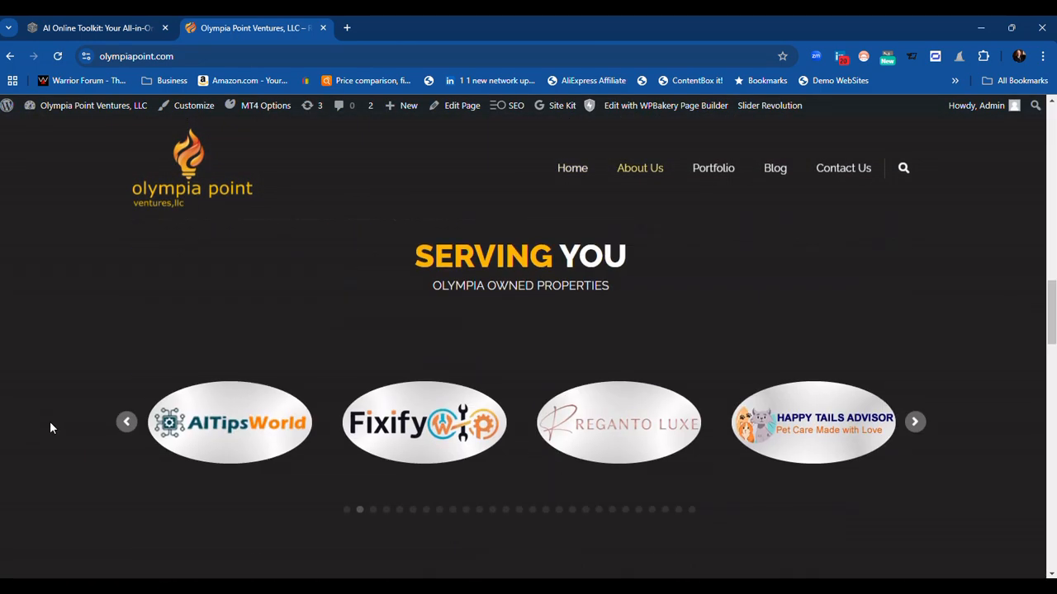
scroll(50, 427, down, 8)
drag(148, 316, 352, 390)
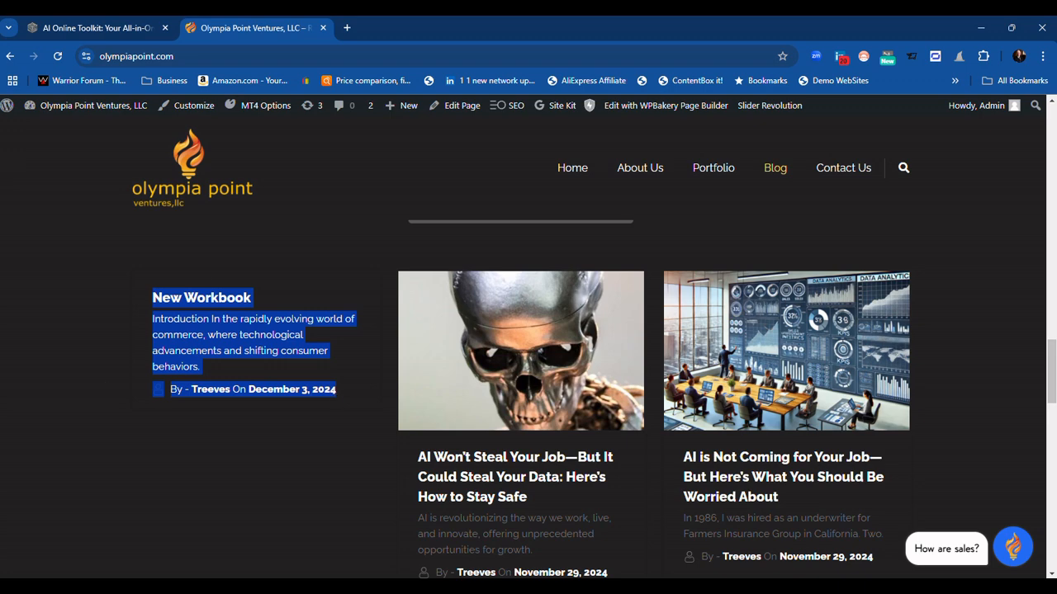
key(ctrl+shift+Tab)
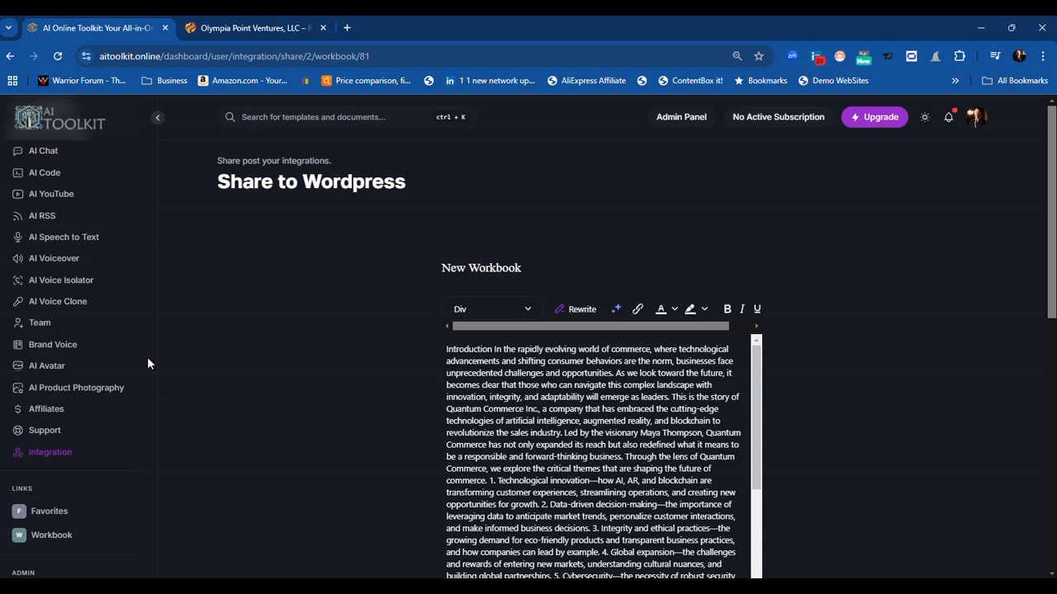